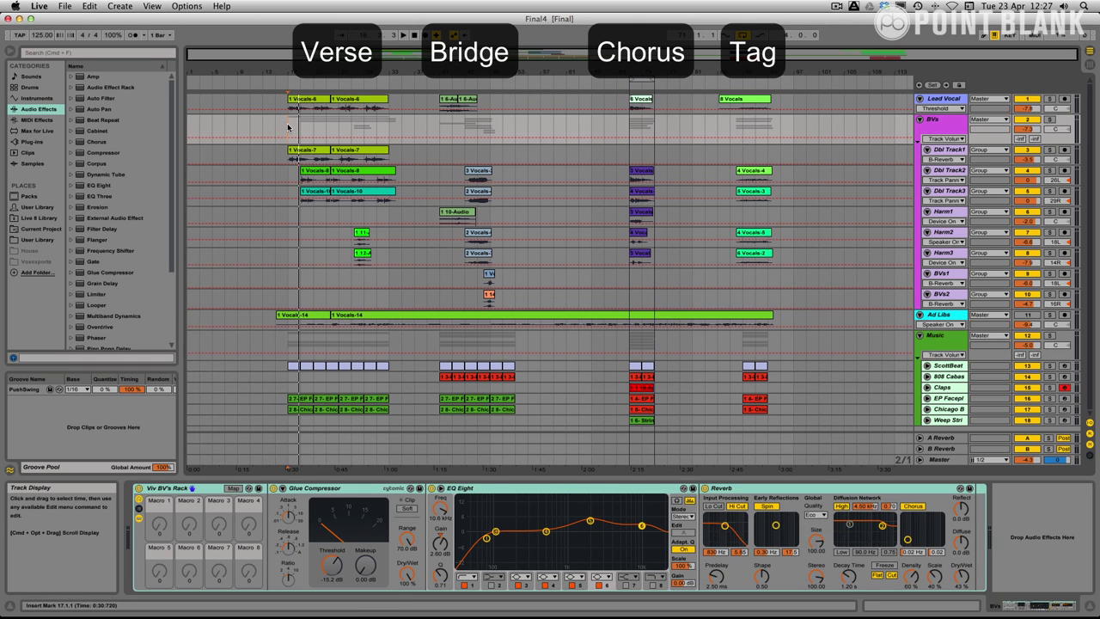
Step: Play the arrangement from the insert marker at bar 17
key(space)
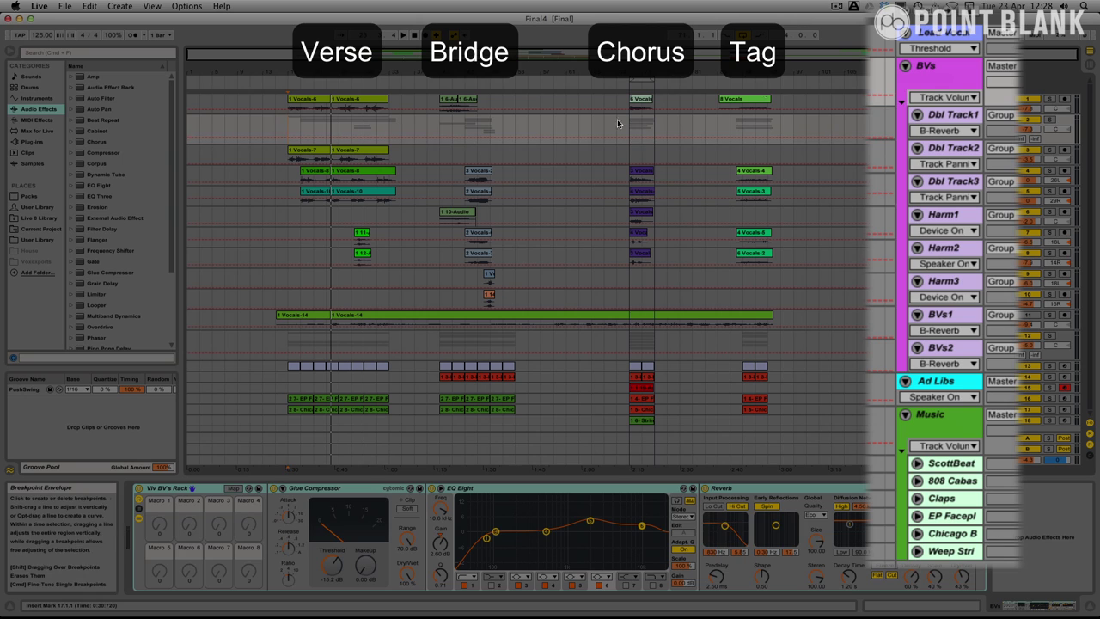
click(958, 38)
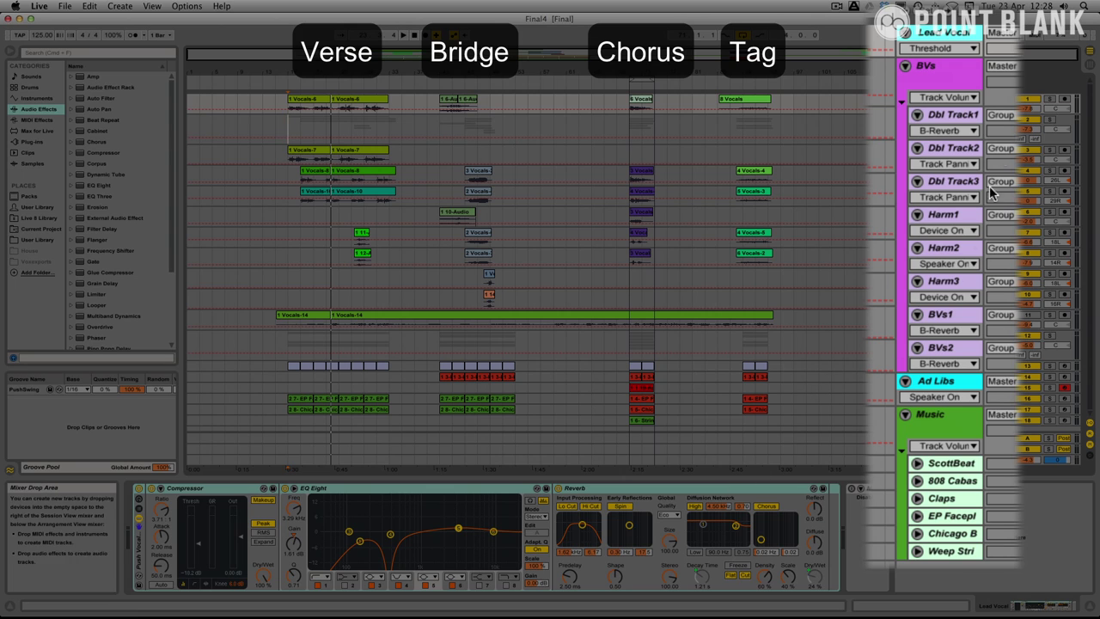
click(954, 77)
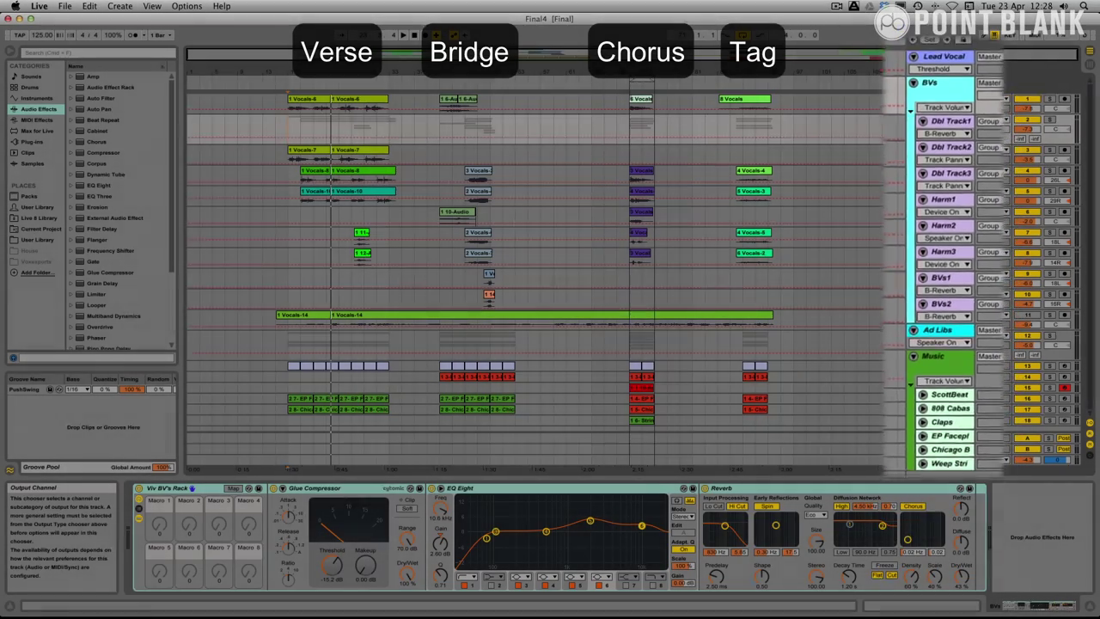
key(Tab)
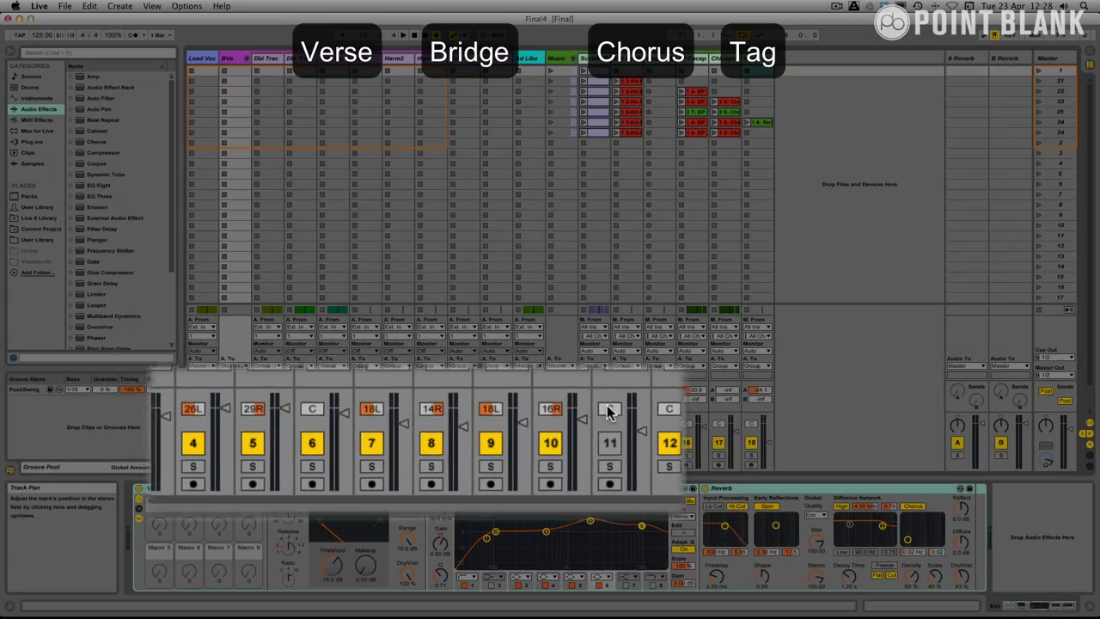
key(Tab)
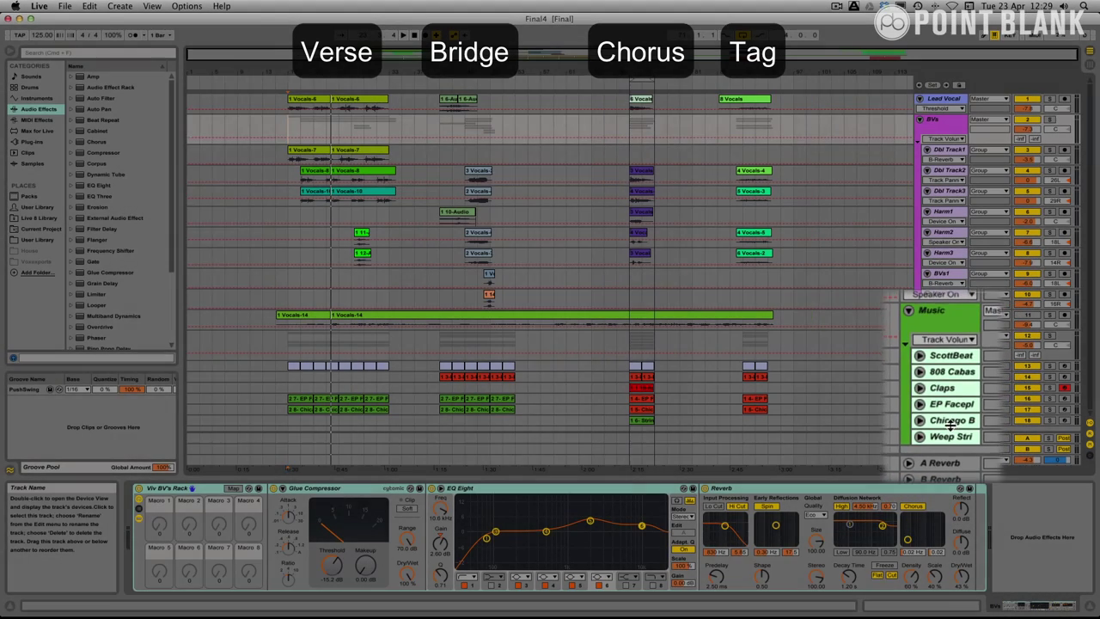
Step: Audition the arrangement from bar 41, then from bar 71 in the chorus
click(441, 127)
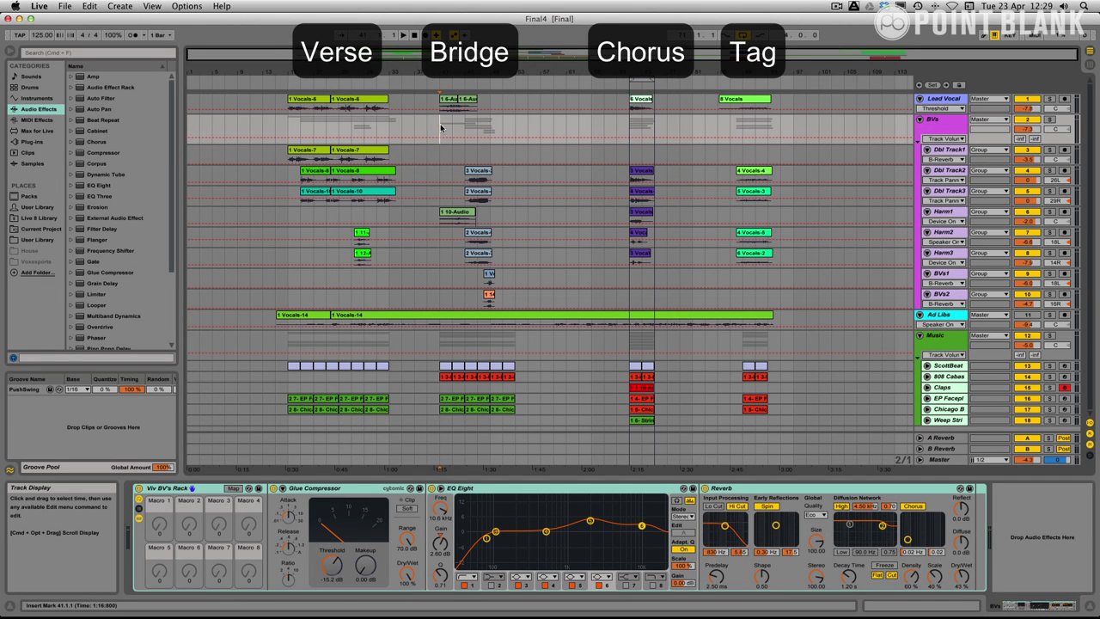
key(space)
click(631, 128)
key(space)
key(space)
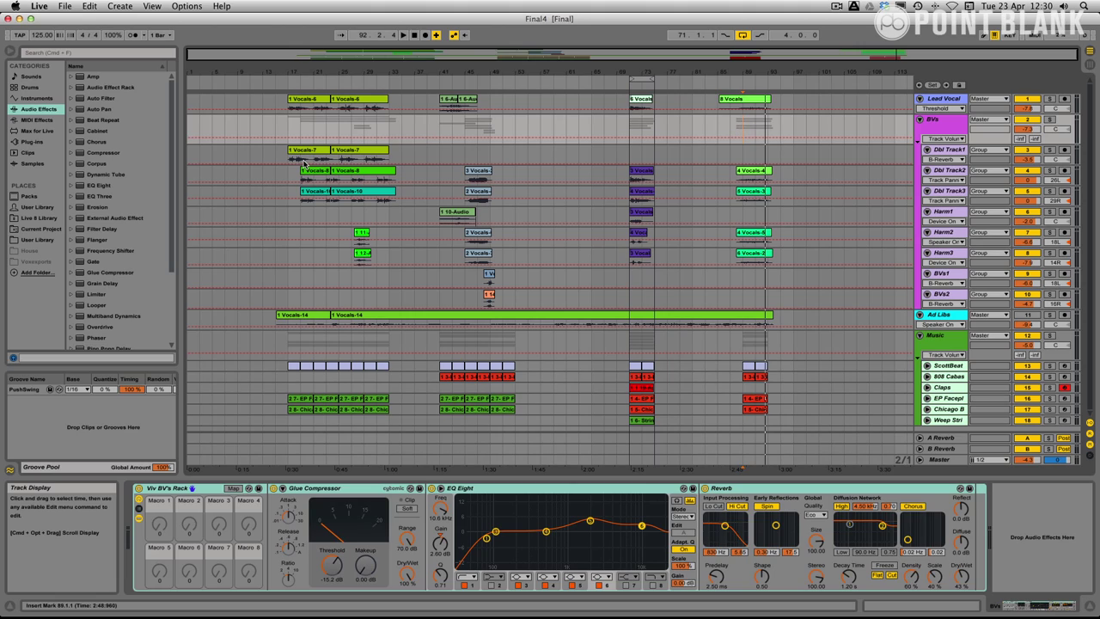
Step: Select bars 17 to 33 across all tracks and play the verse range
click(119, 6)
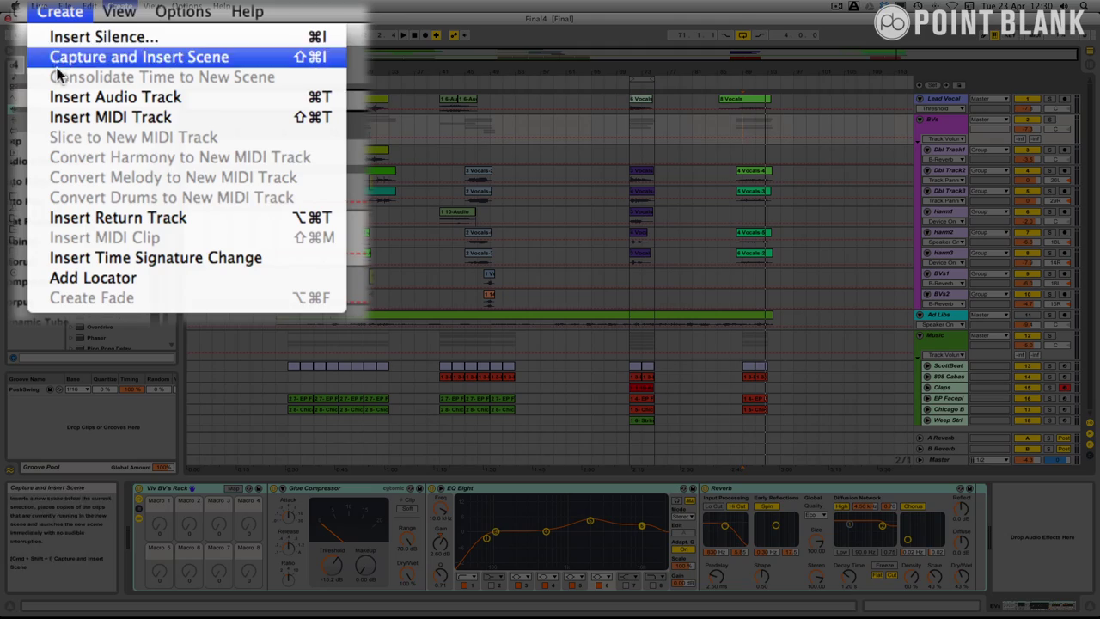
click(367, 237)
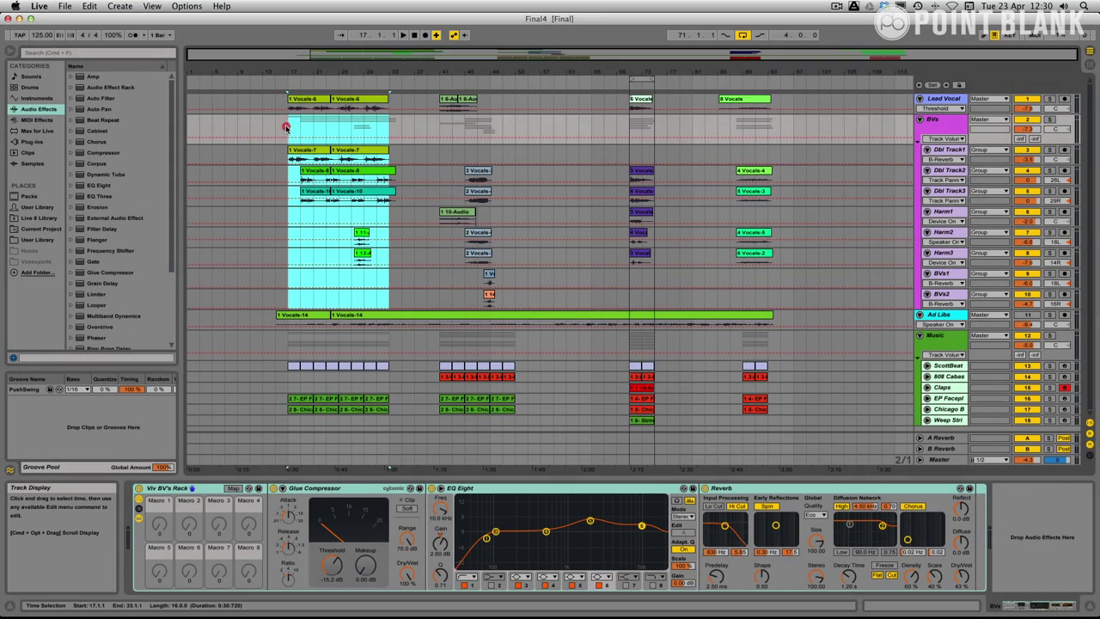
click(286, 127)
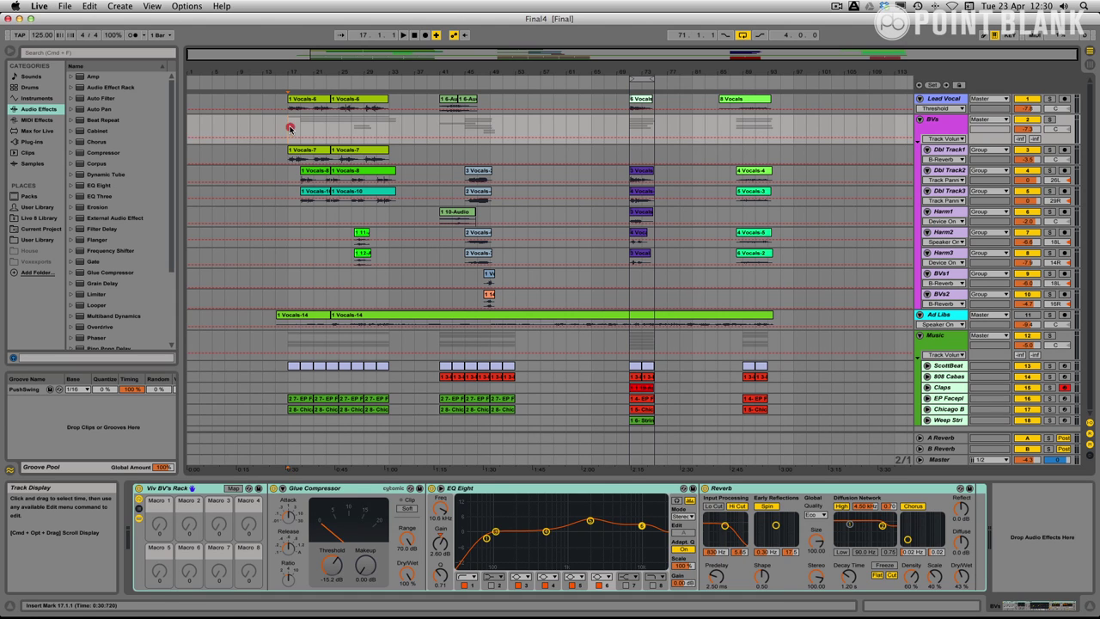
drag(290, 128, 389, 128)
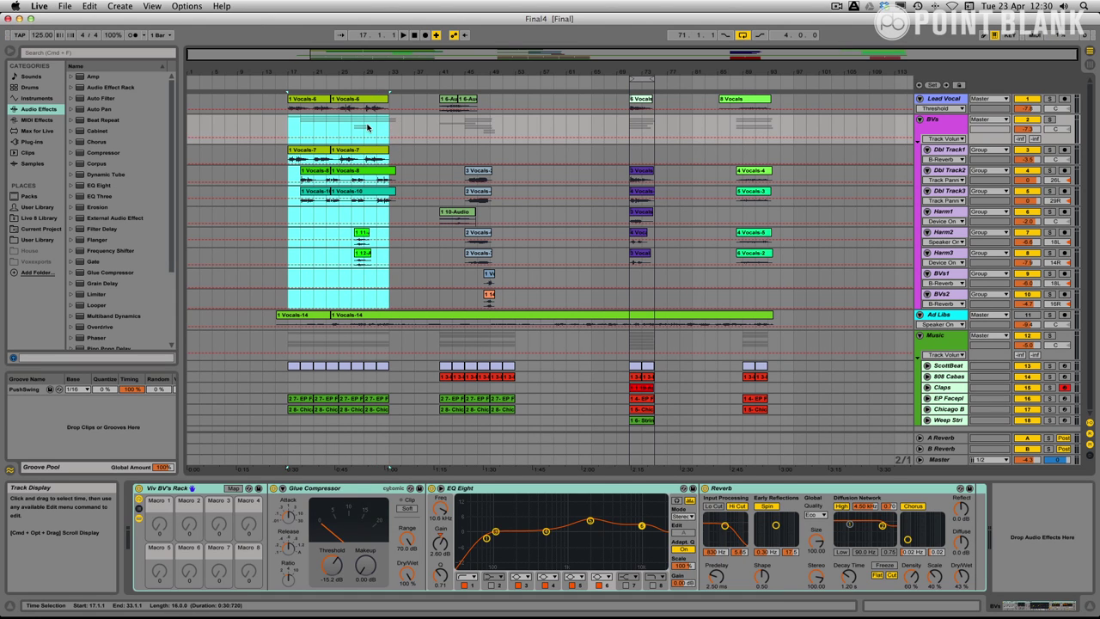
key(space)
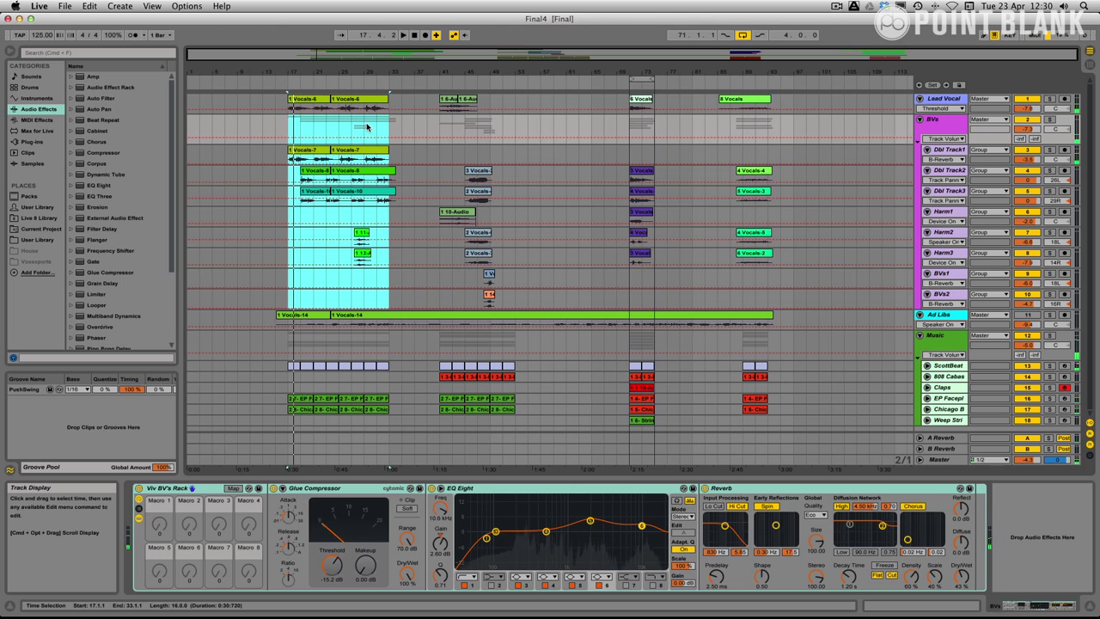
Step: Consolidate the time range from bar 17 to 35 into a new Session scene
click(367, 126)
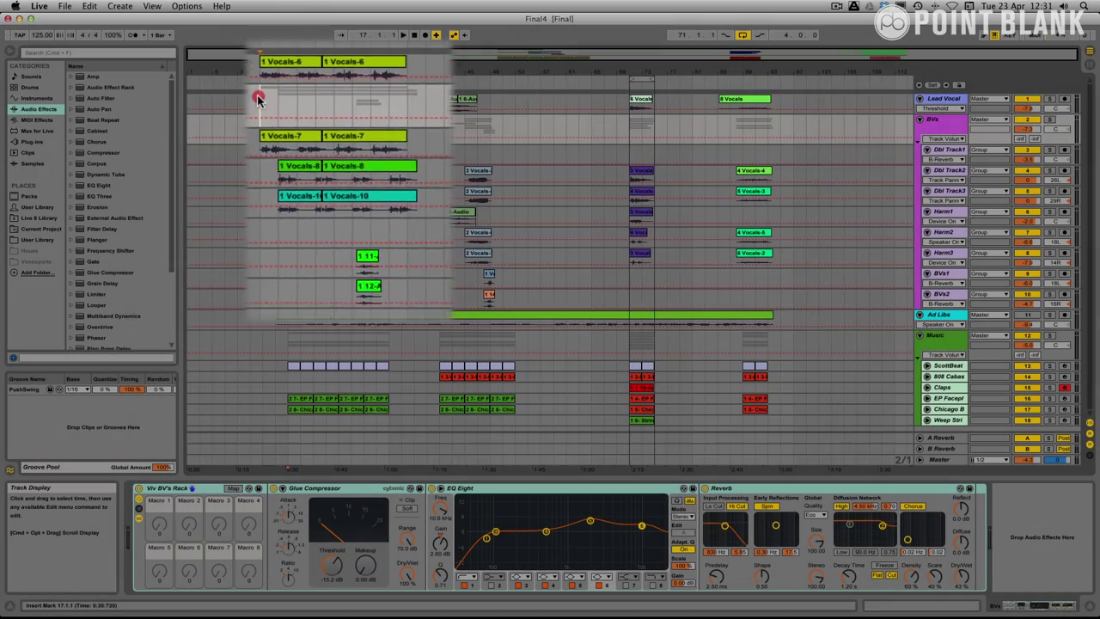
drag(289, 126, 397, 129)
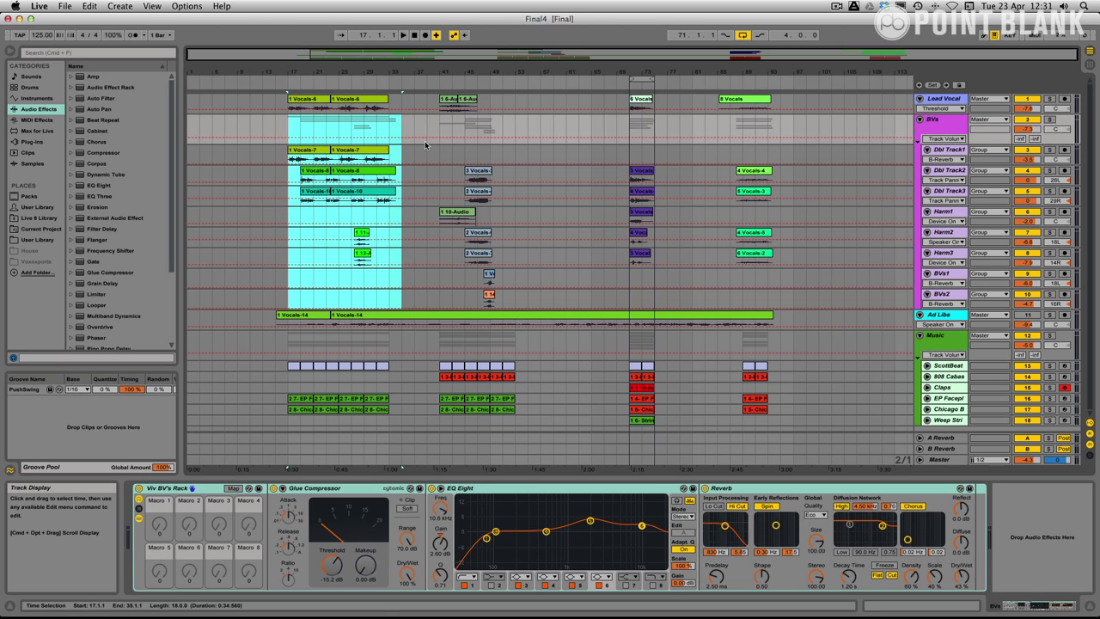
click(119, 6)
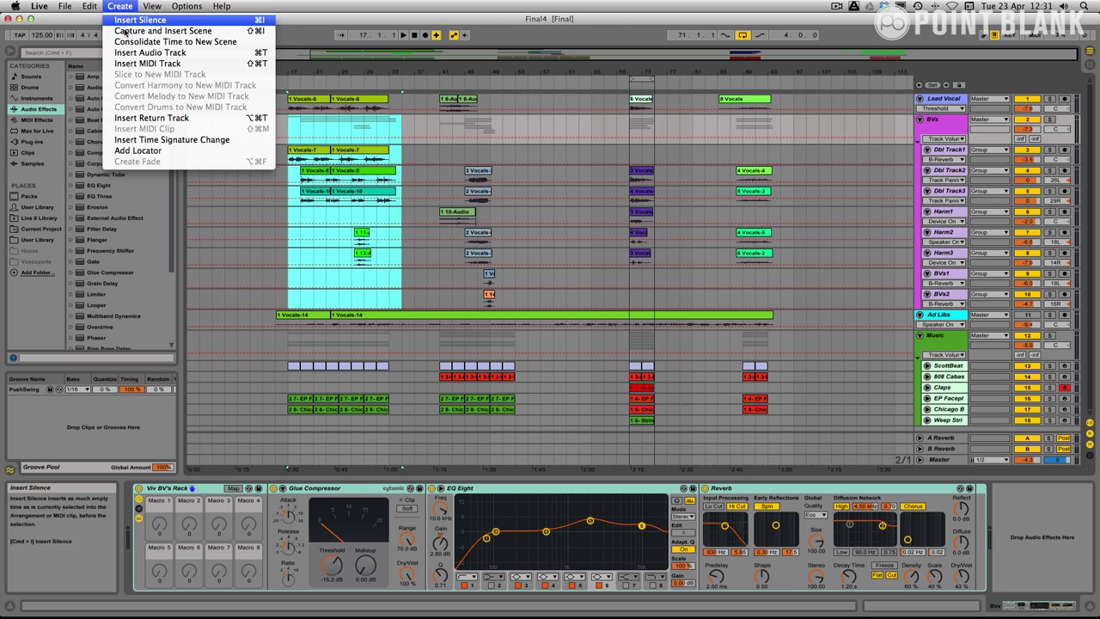
click(127, 42)
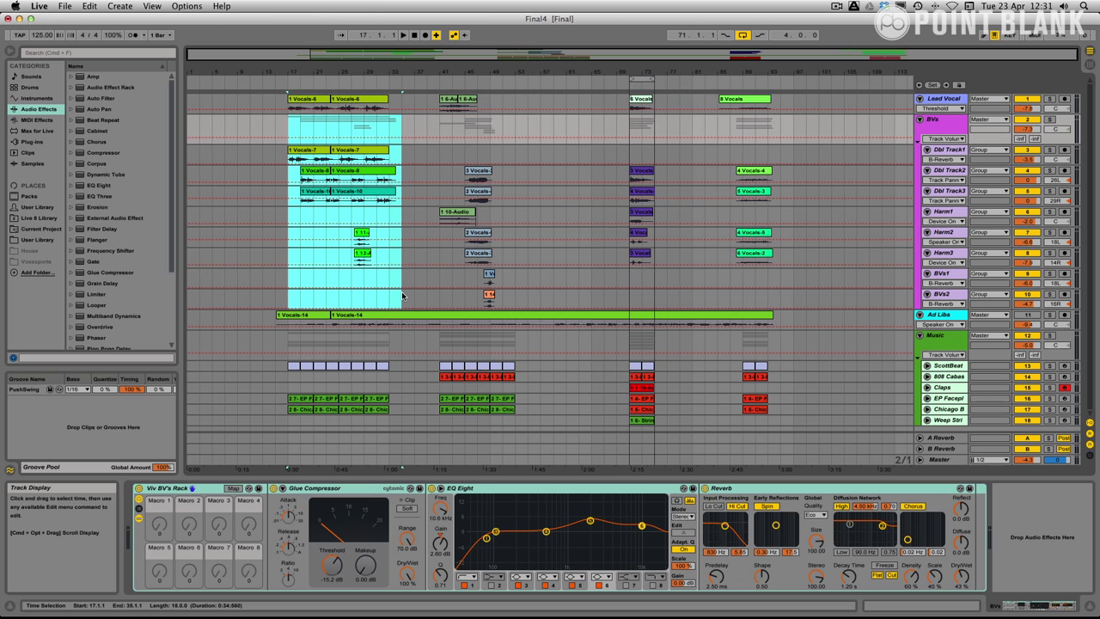
Step: Launch the consolidated scene 26 in Session View, then return to the arrangement timeline
key(Tab)
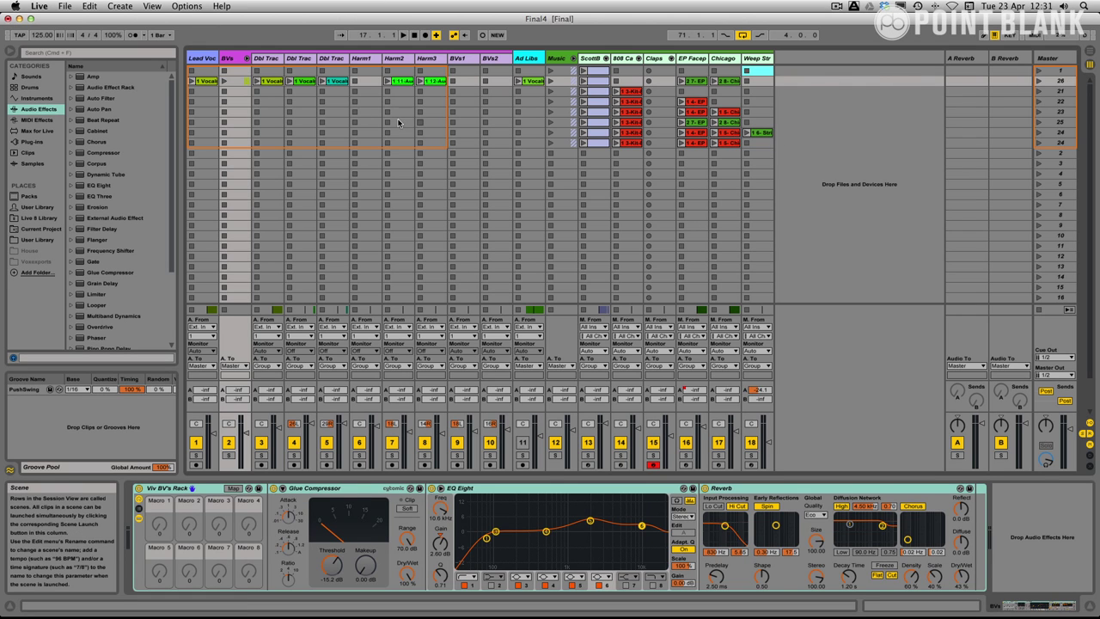
click(1038, 82)
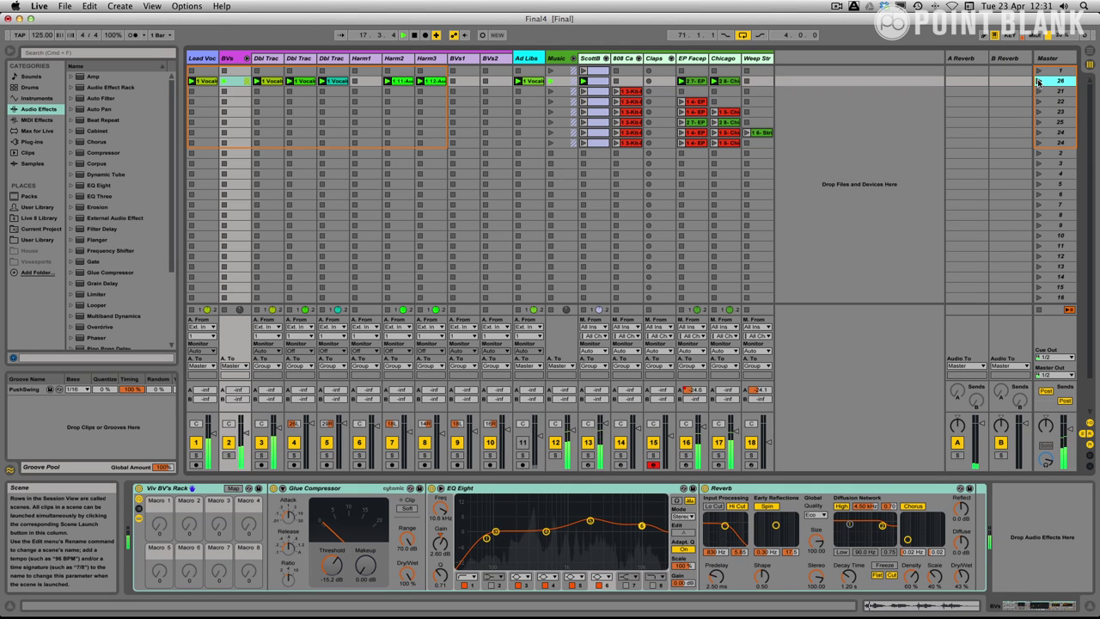
key(Tab)
key(Tab)
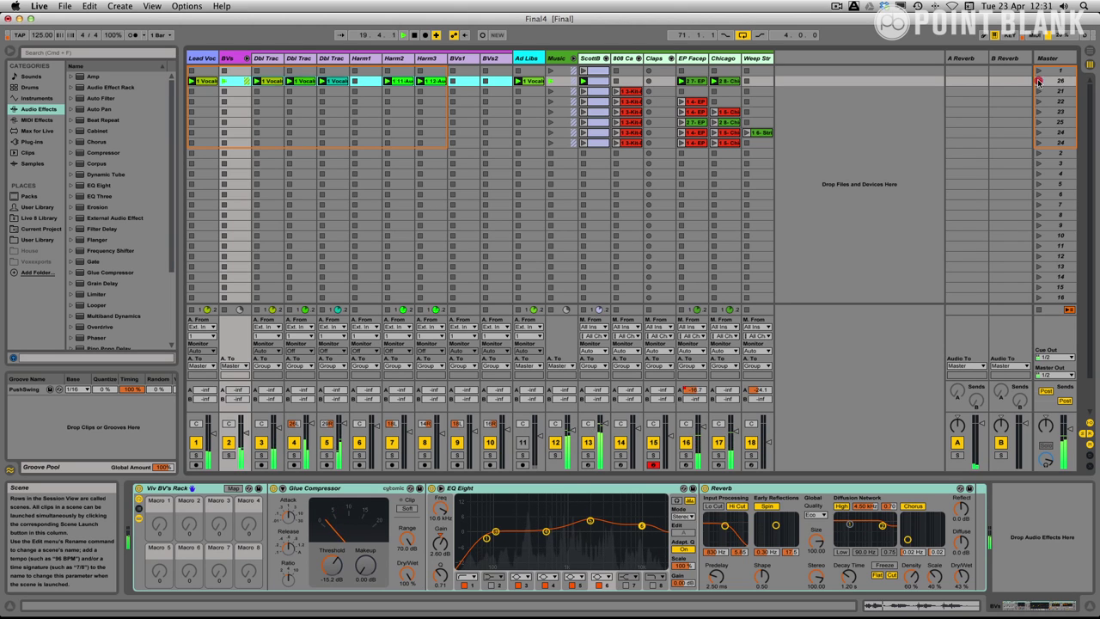
click(1038, 82)
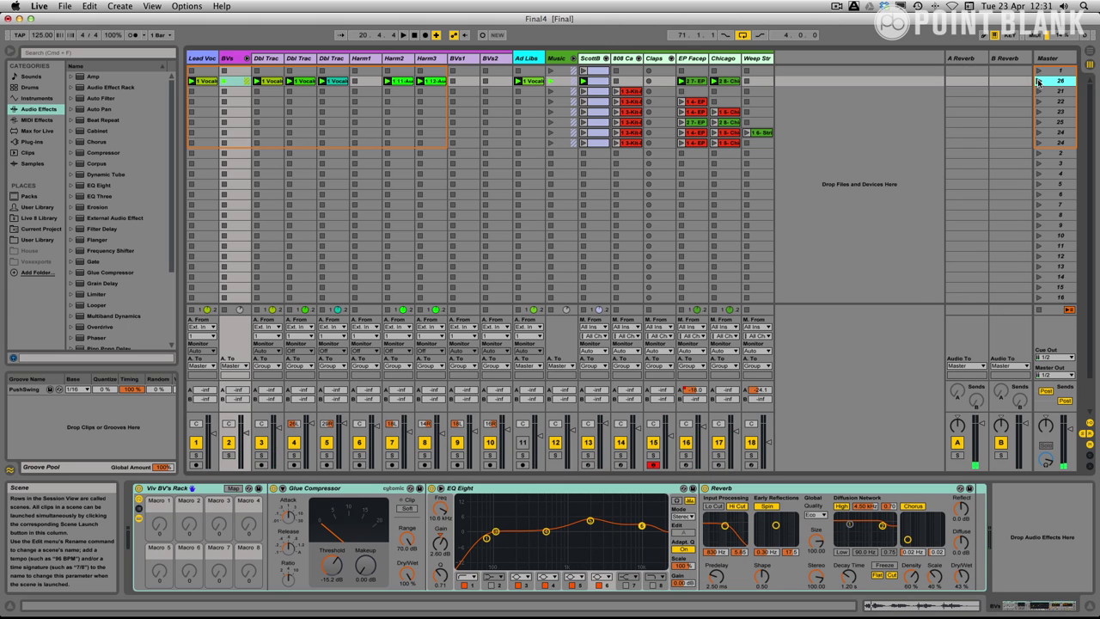
key(Tab)
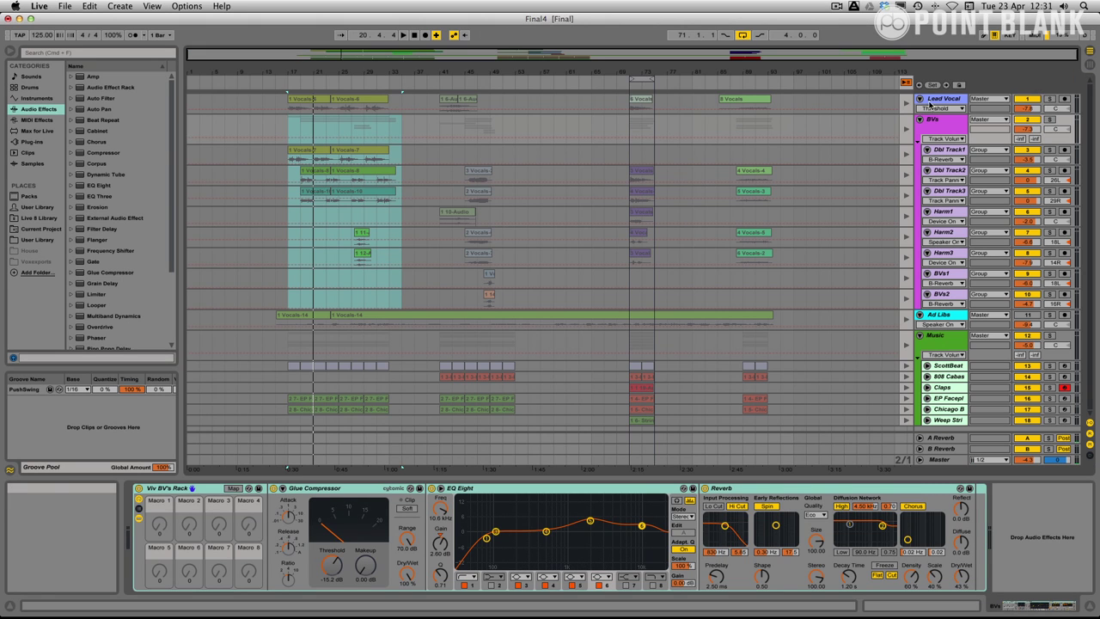
Step: Restore arrangement playback and select and play bars 41–51 across the vocal tracks
click(907, 83)
click(440, 125)
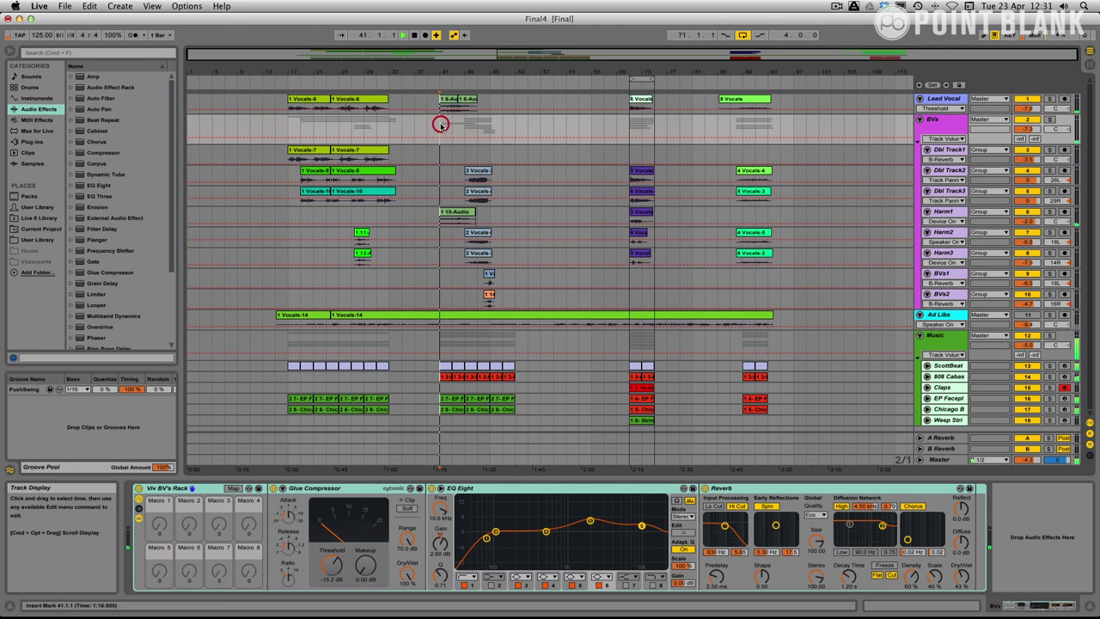
key(space)
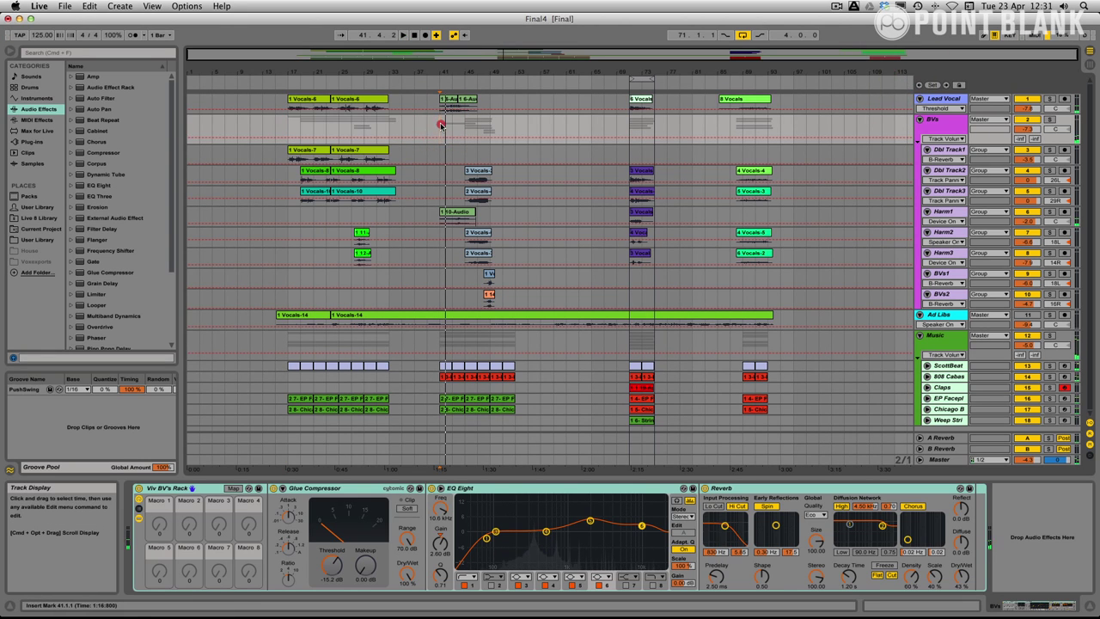
key(space)
drag(440, 125, 499, 126)
key(space)
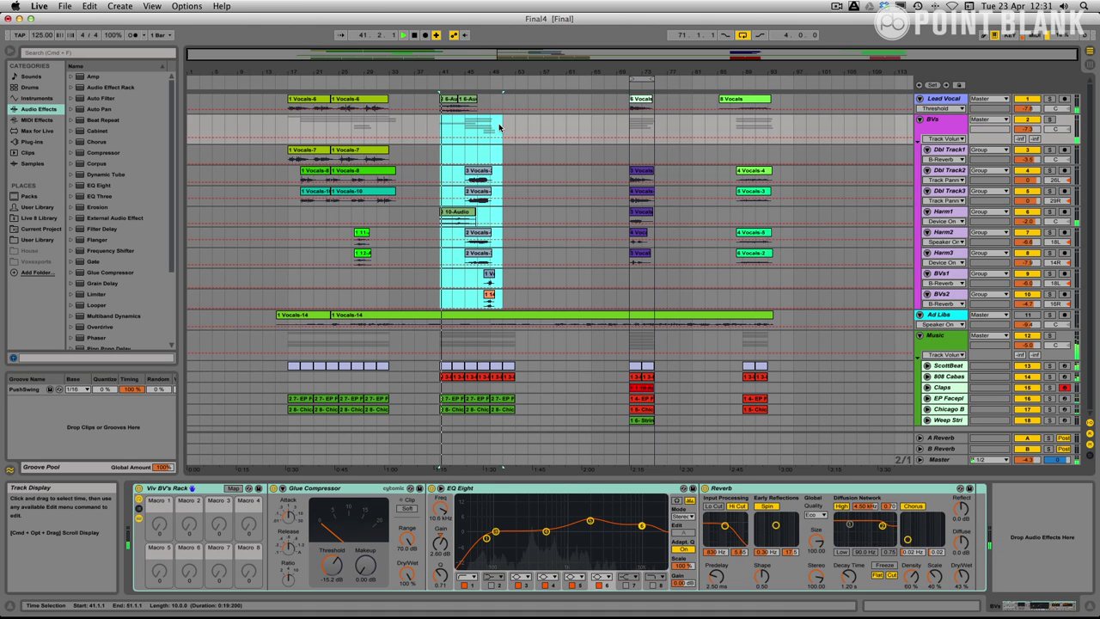
Step: Consolidate bars 41–51 into new scene 27 and audition it against scene 26
click(129, 6)
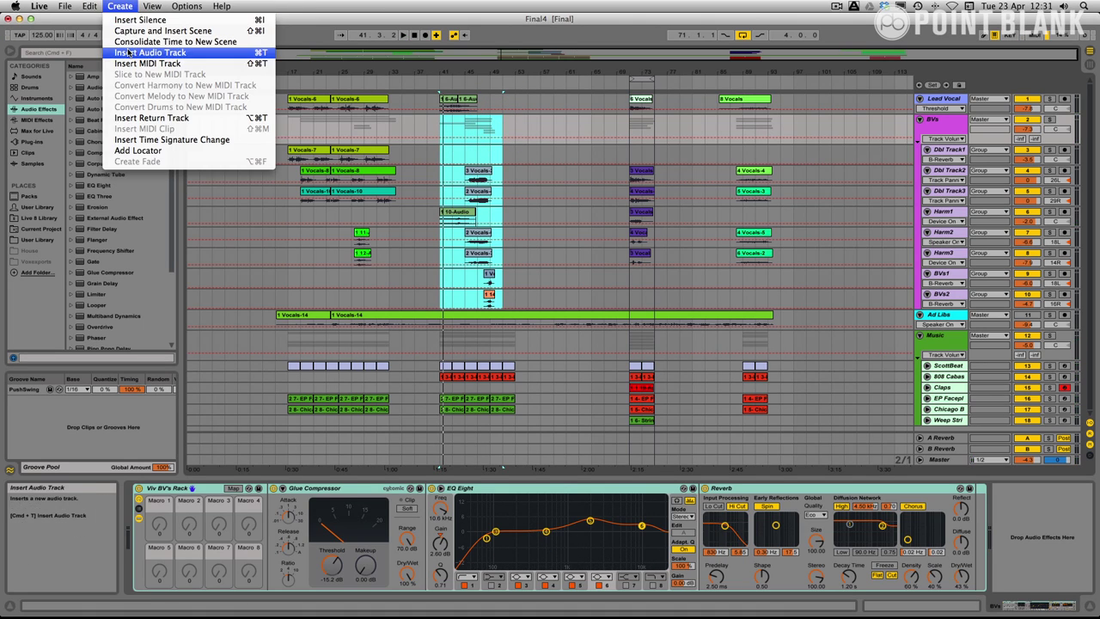
click(129, 45)
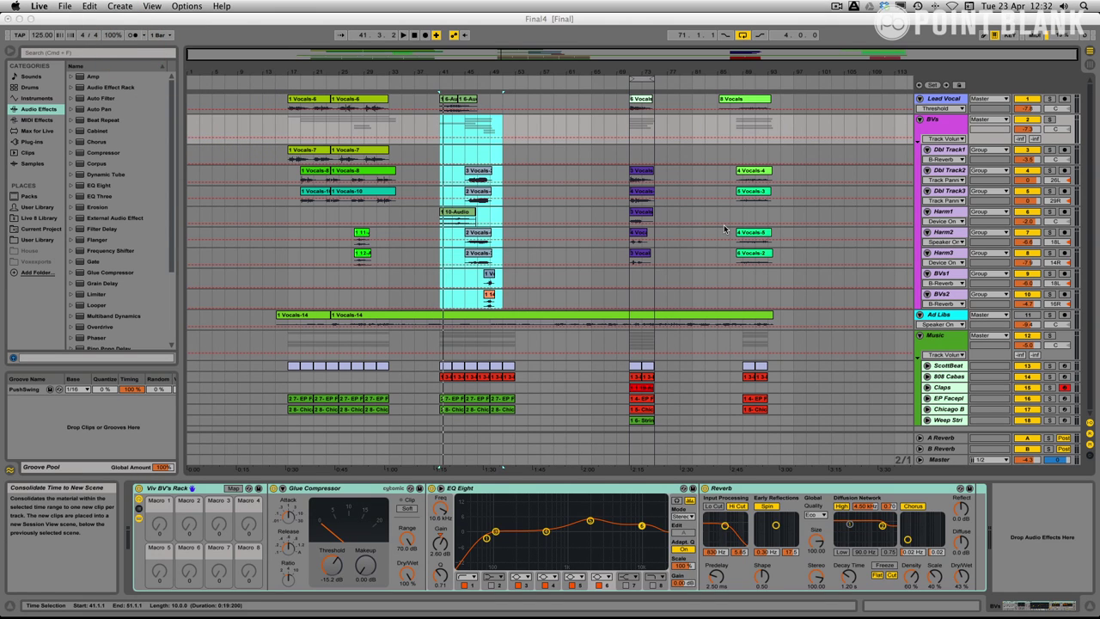
key(Tab)
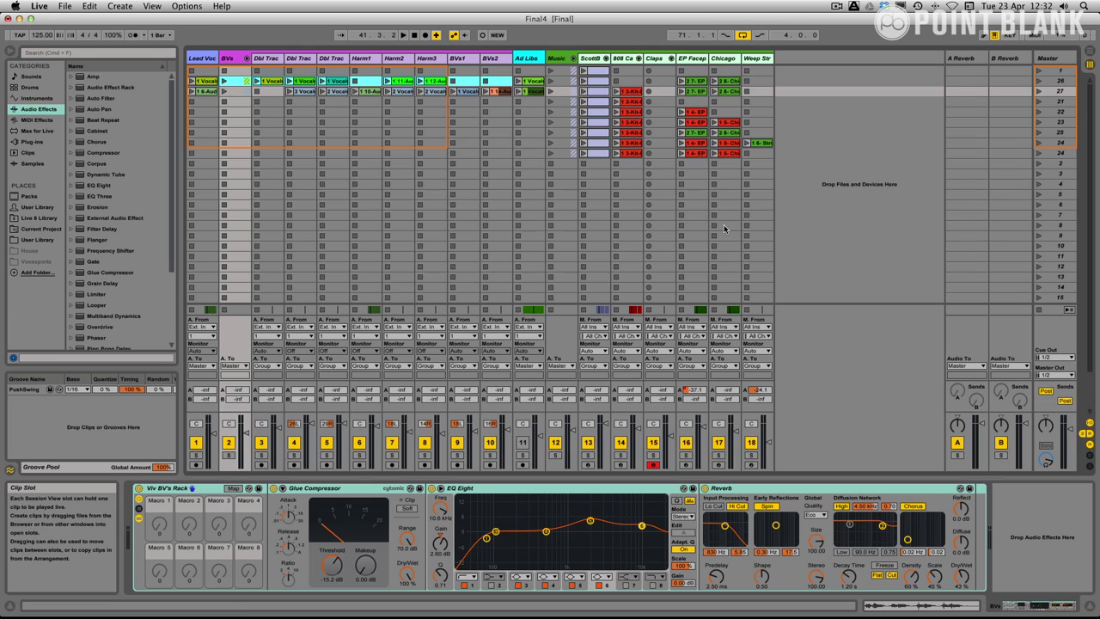
click(1040, 91)
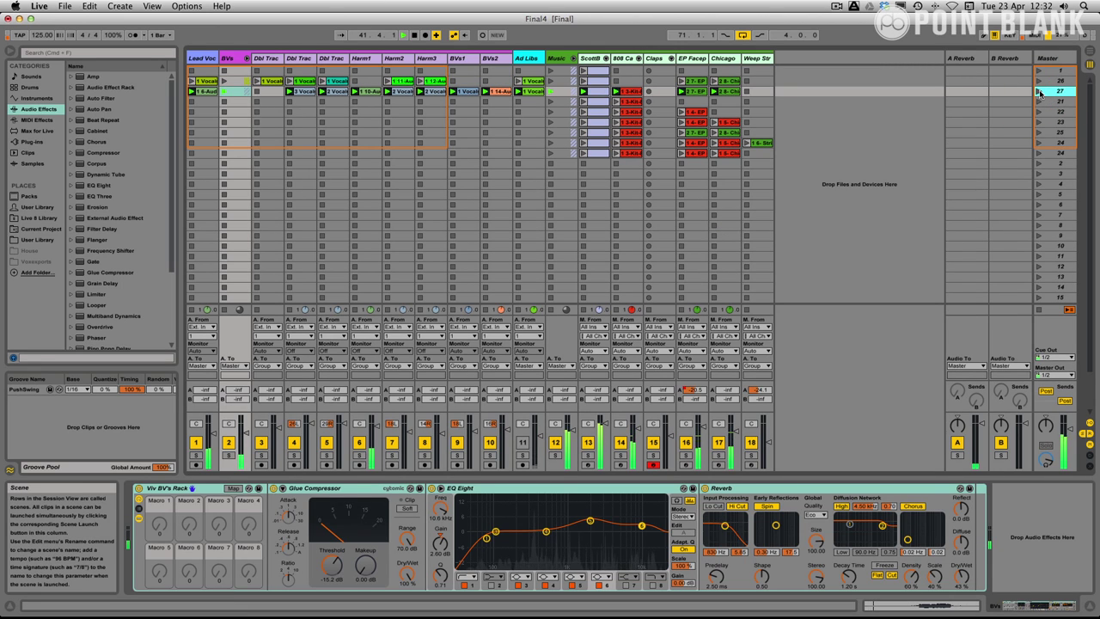
click(1039, 81)
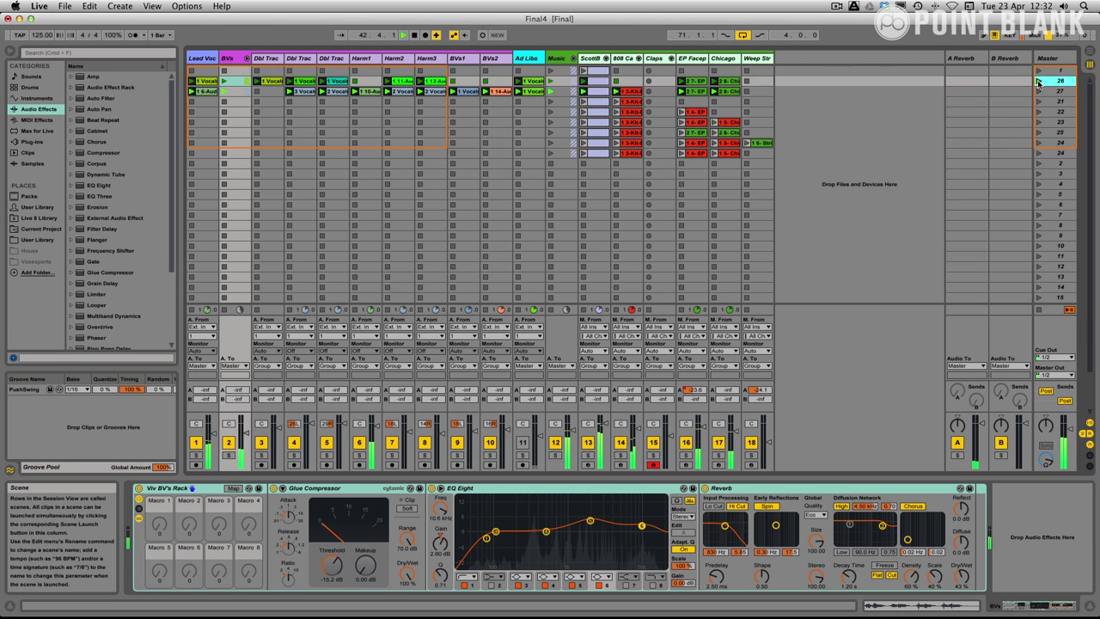
key(Tab)
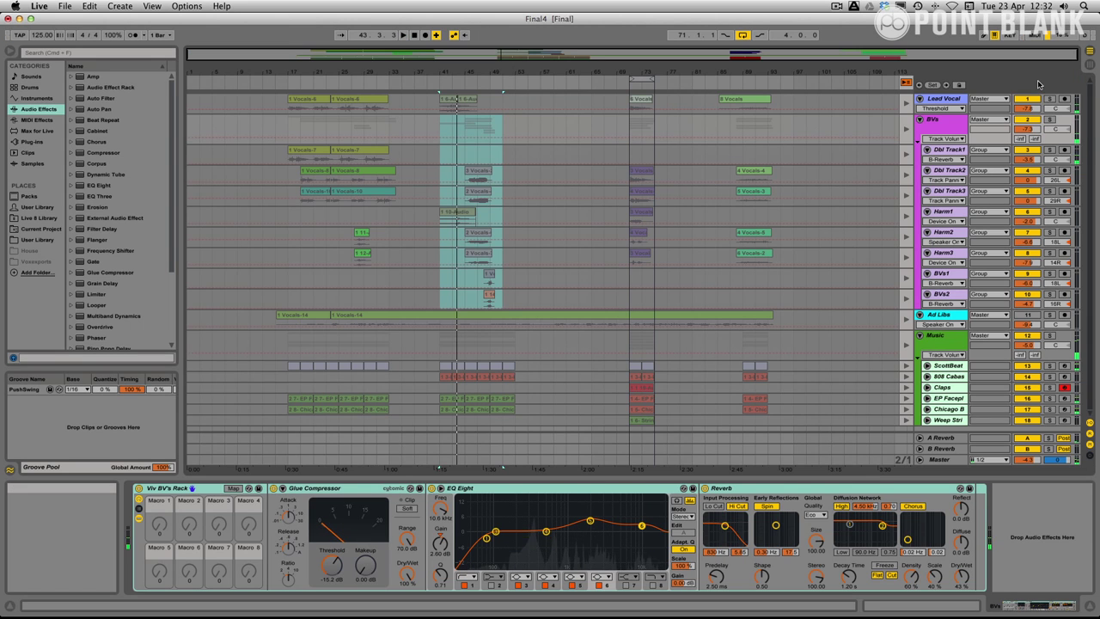
Step: Restore arrangement playback and consolidate bars 71–73 into new scene 28
click(906, 83)
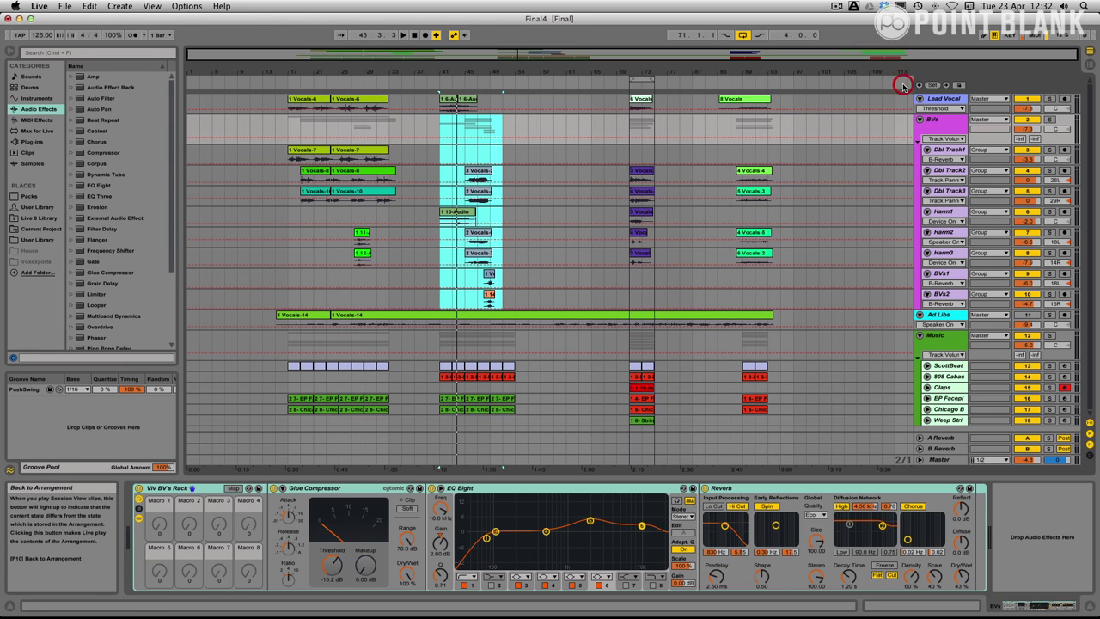
click(625, 153)
key(space)
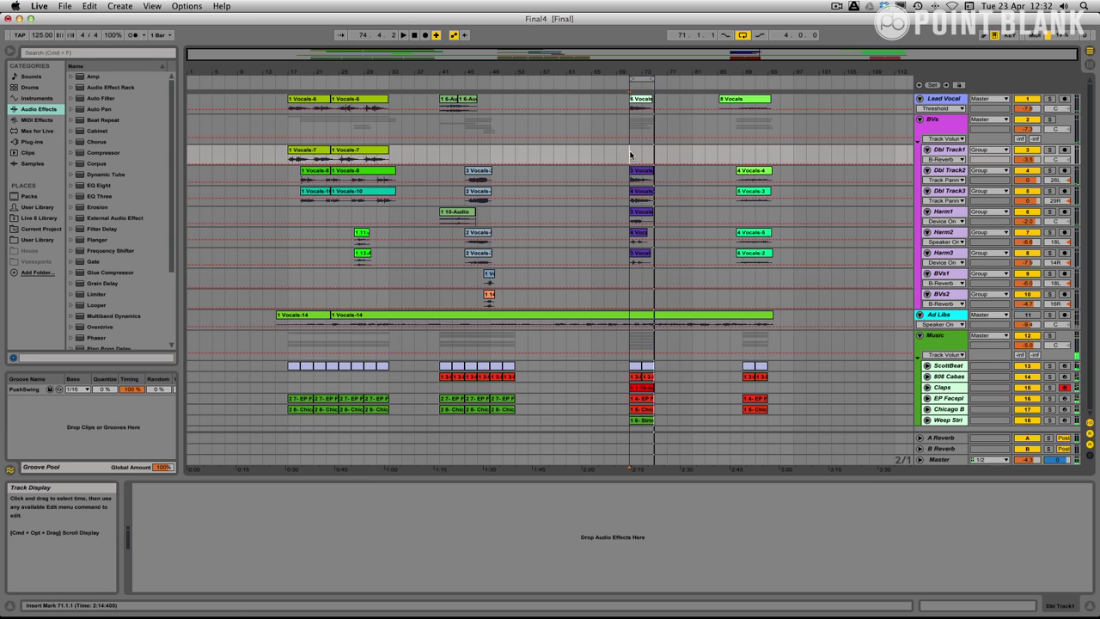
drag(632, 156, 649, 153)
click(95, 6)
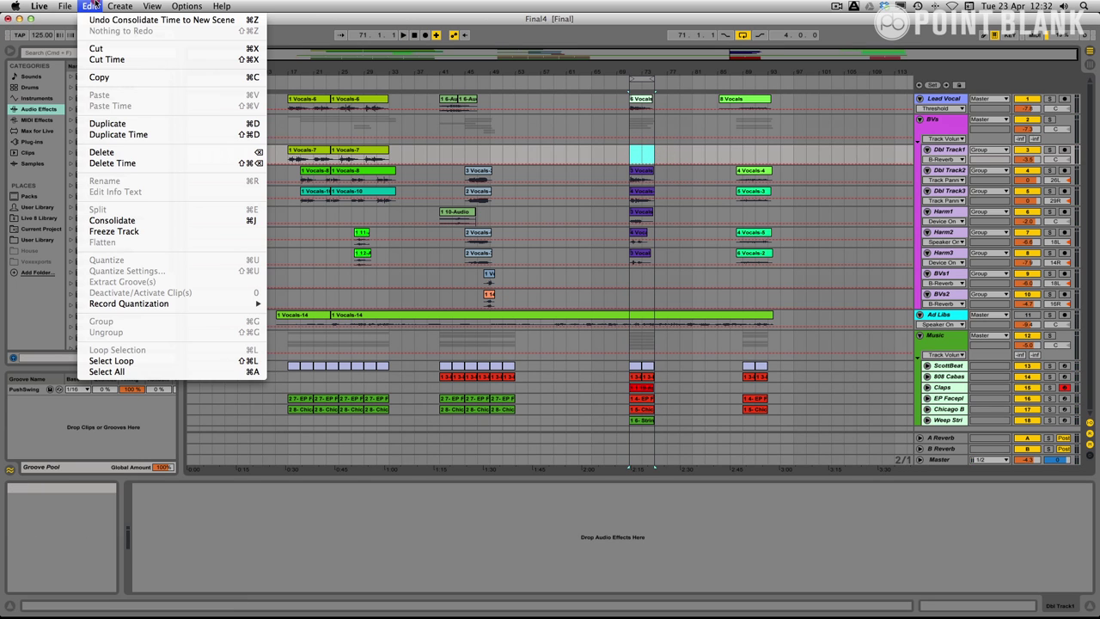
mouse_move(120, 6)
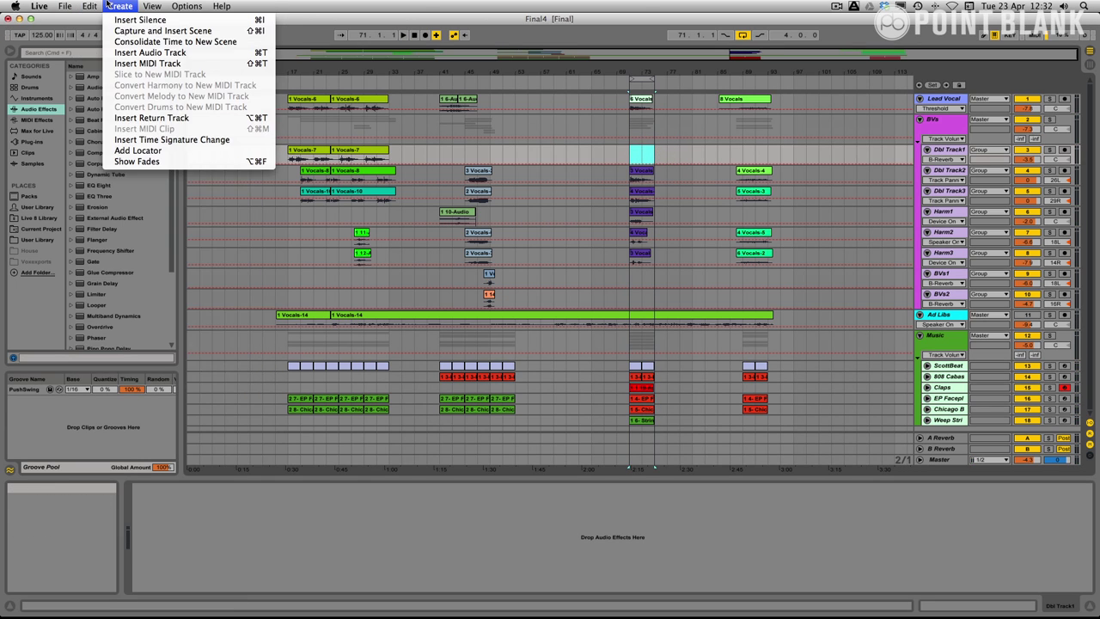
click(123, 41)
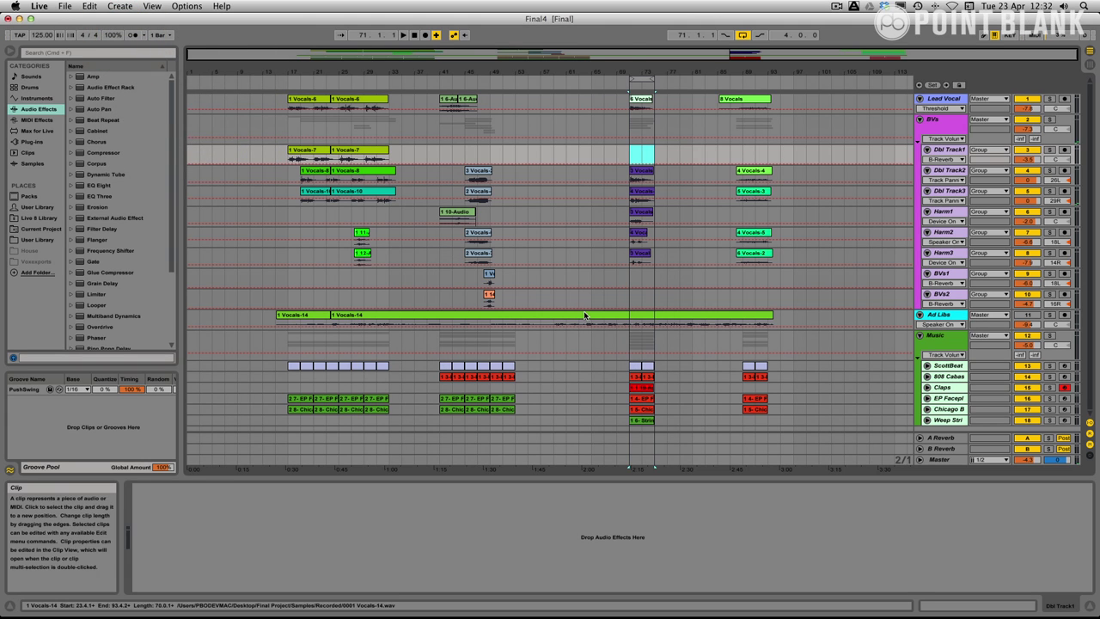
Step: Audition scenes 28 and 27 in Session View, ending back in Arrangement View
key(Tab)
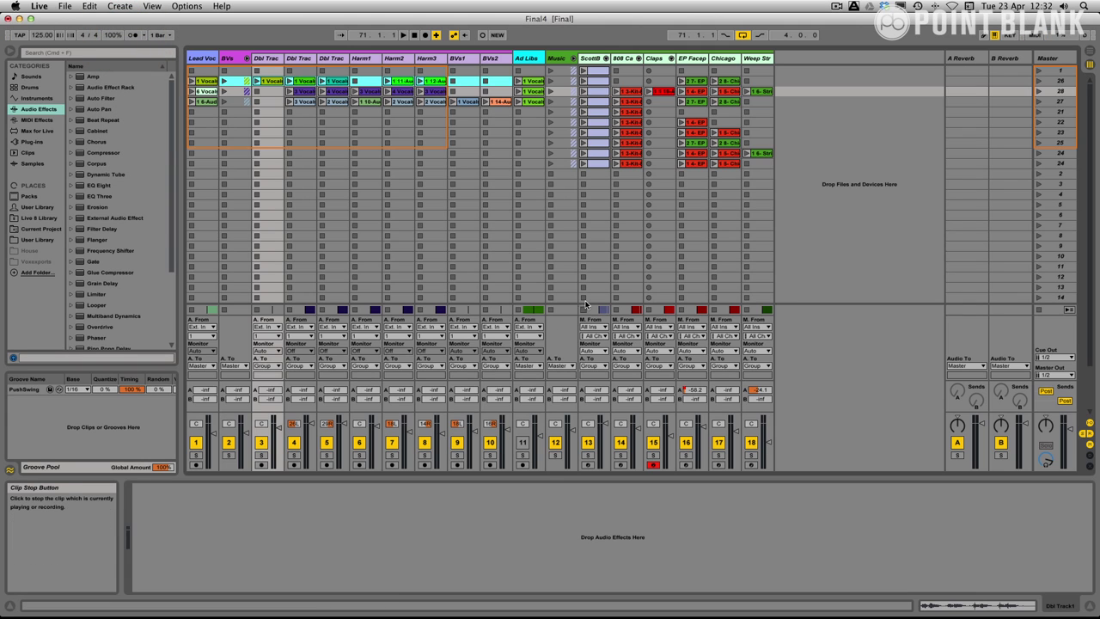
click(1039, 92)
click(1038, 101)
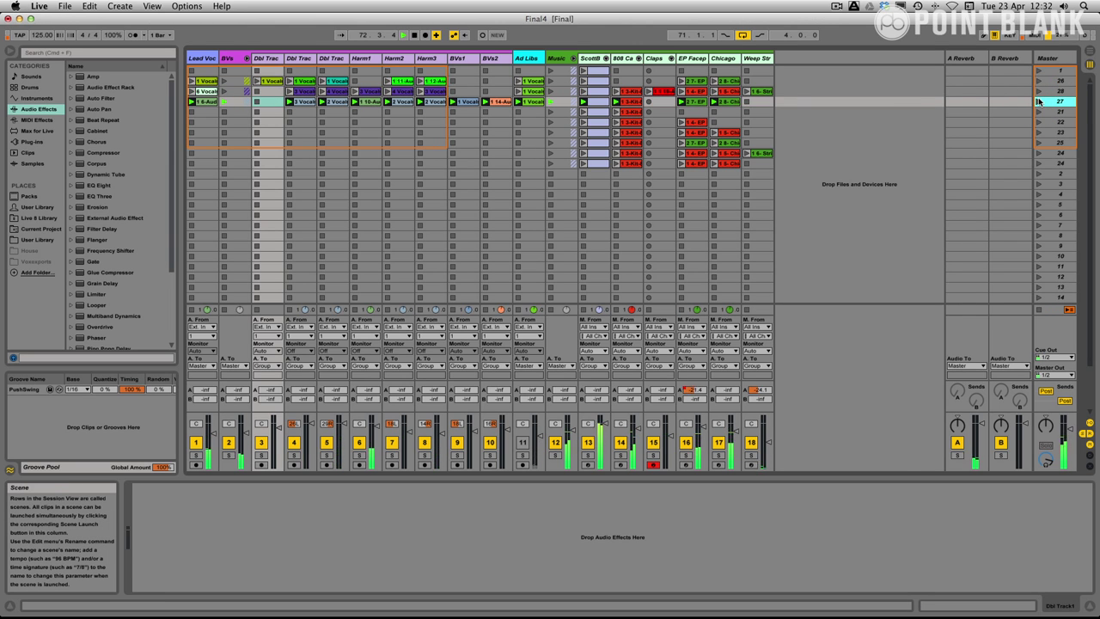
key(Tab)
key(space)
key(Tab)
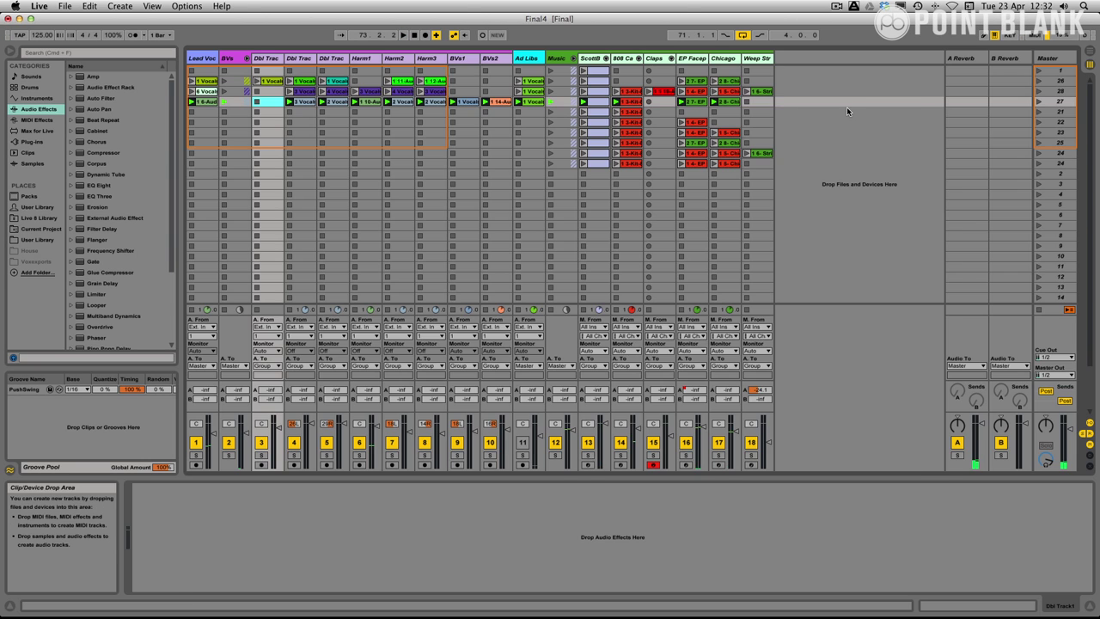
key(Tab)
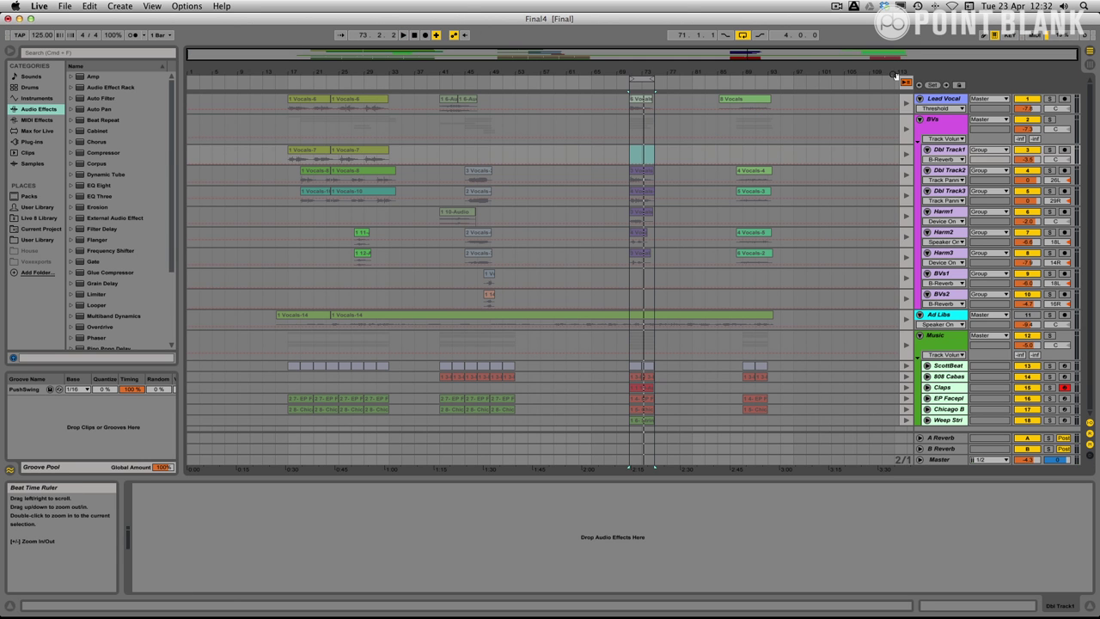
Step: Restore arrangement playback and play the section from bar 89 on the BVs track
click(905, 82)
click(722, 123)
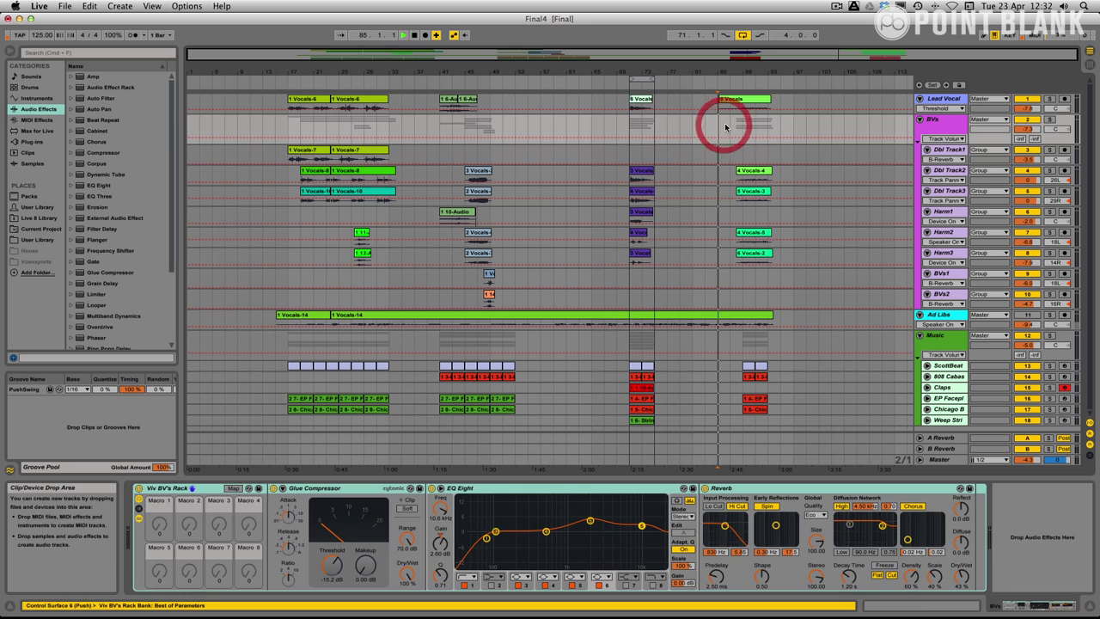
click(736, 123)
click(737, 123)
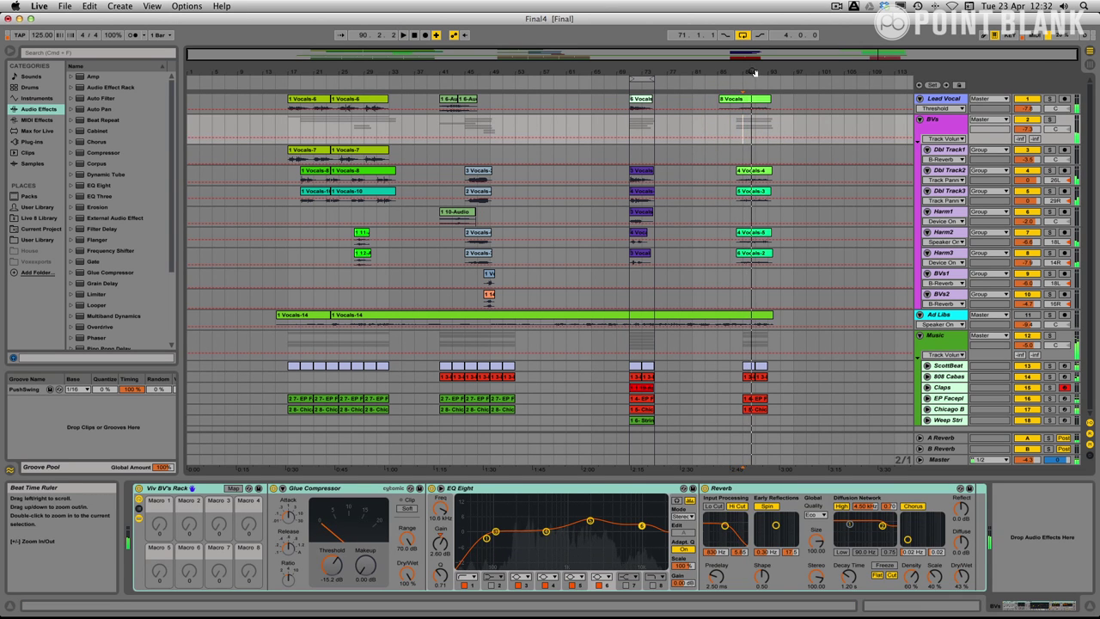
drag(748, 56, 789, 134)
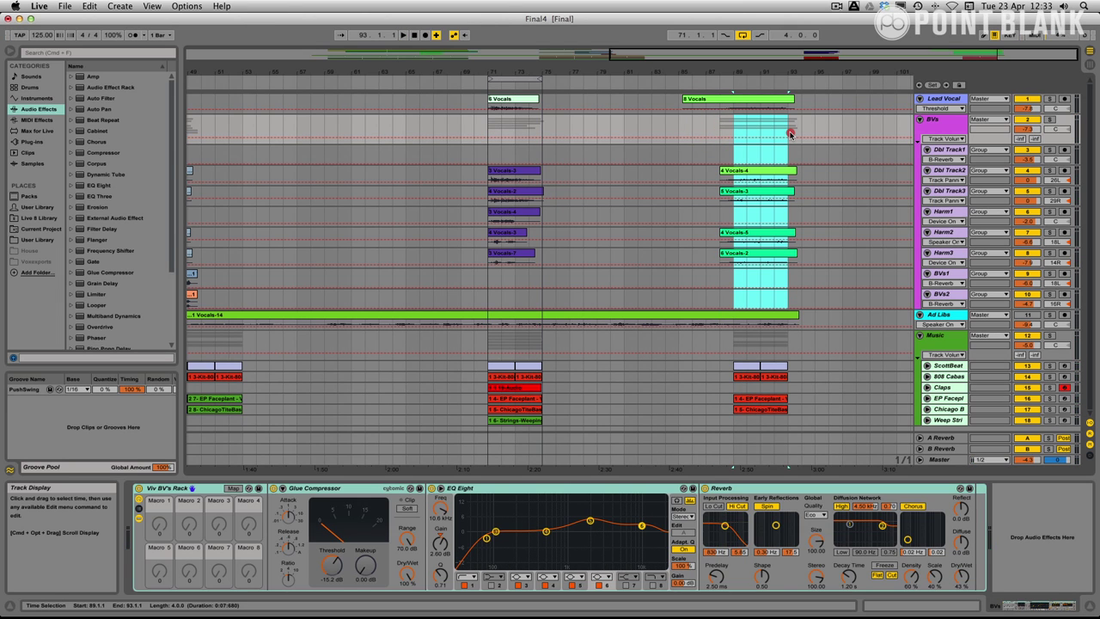
key(space)
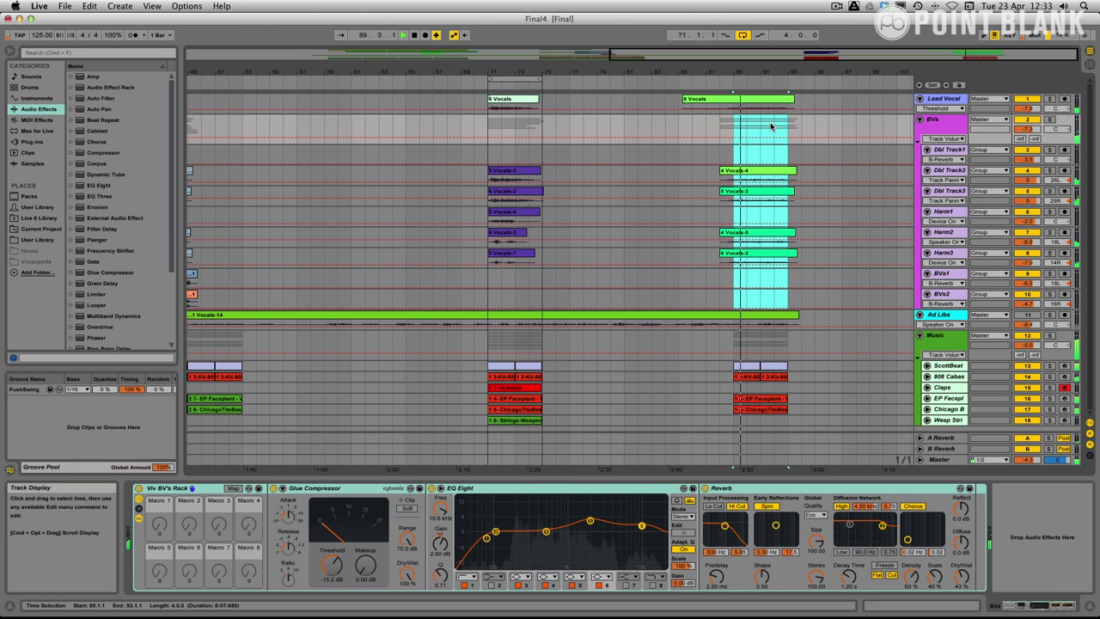
Step: Consolidate bars 89–93 into new scene 29 and view it in Session View
click(120, 6)
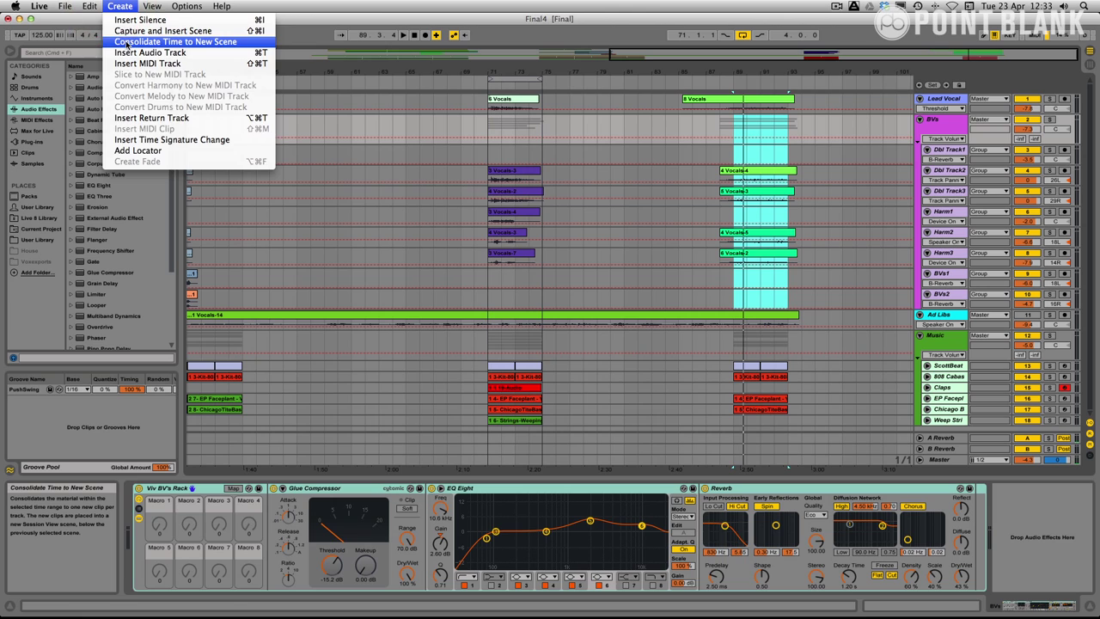
click(123, 40)
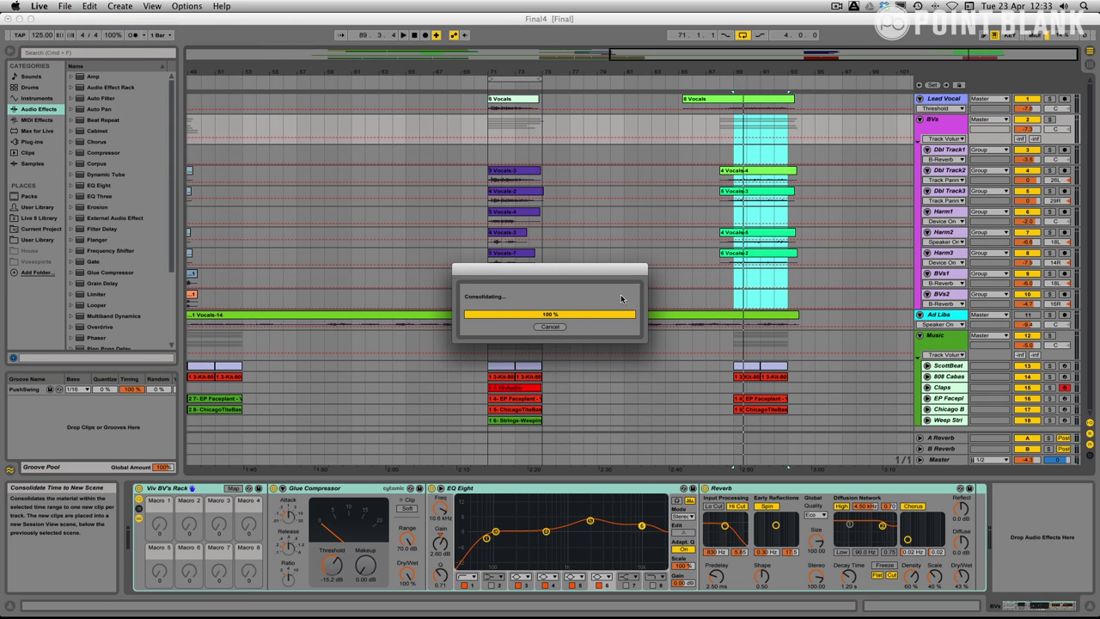
key(Tab)
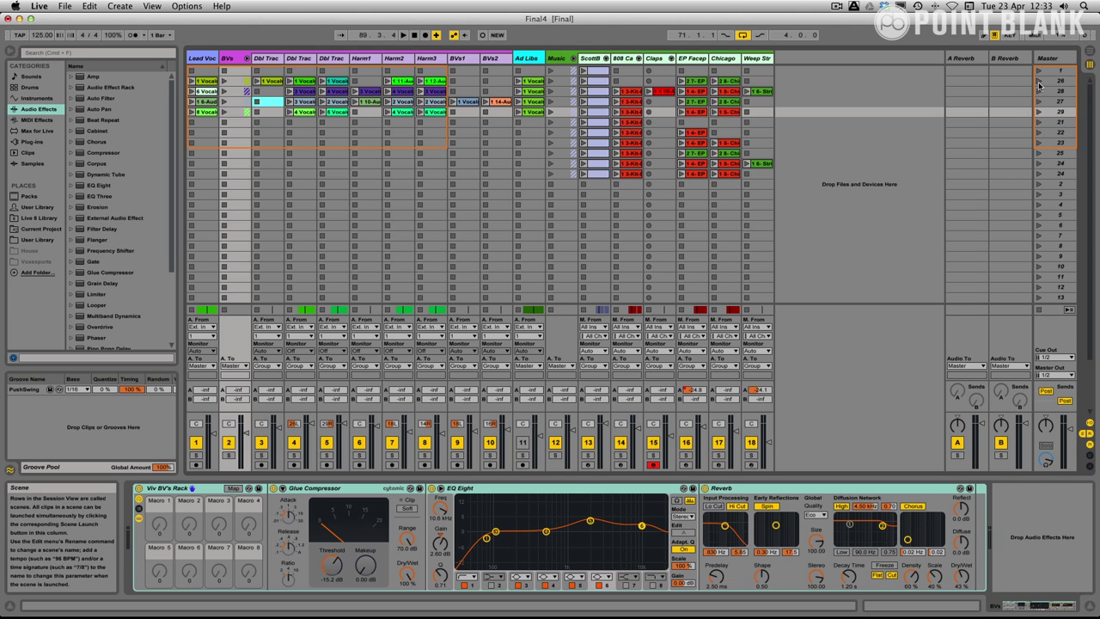
Step: Audition scene 26 and name it Verse
click(1038, 81)
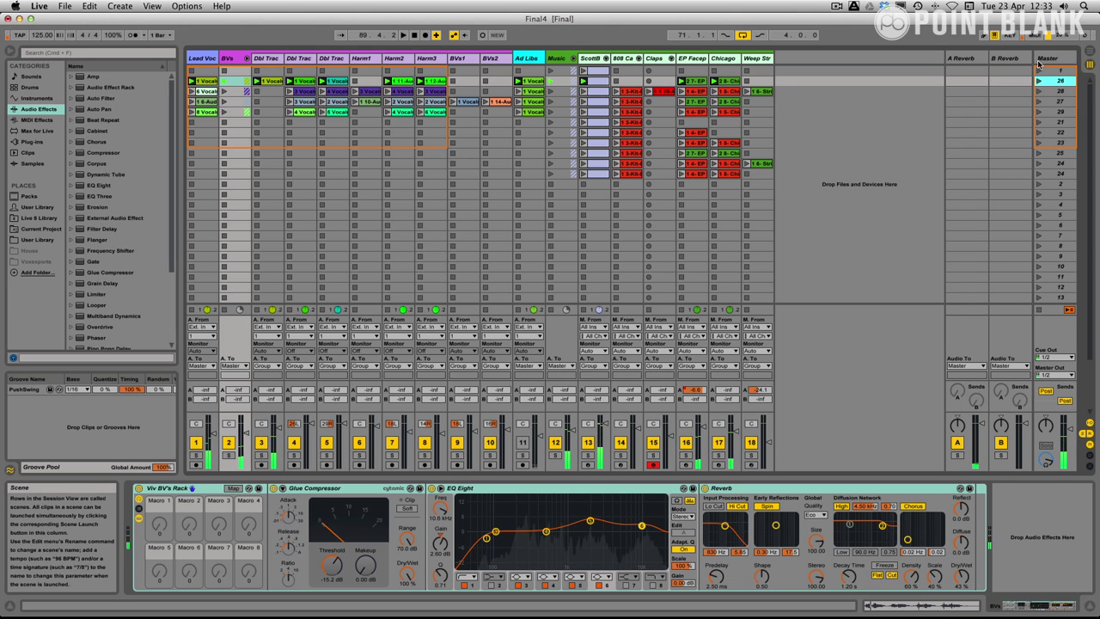
click(1038, 61)
click(983, 58)
click(1021, 82)
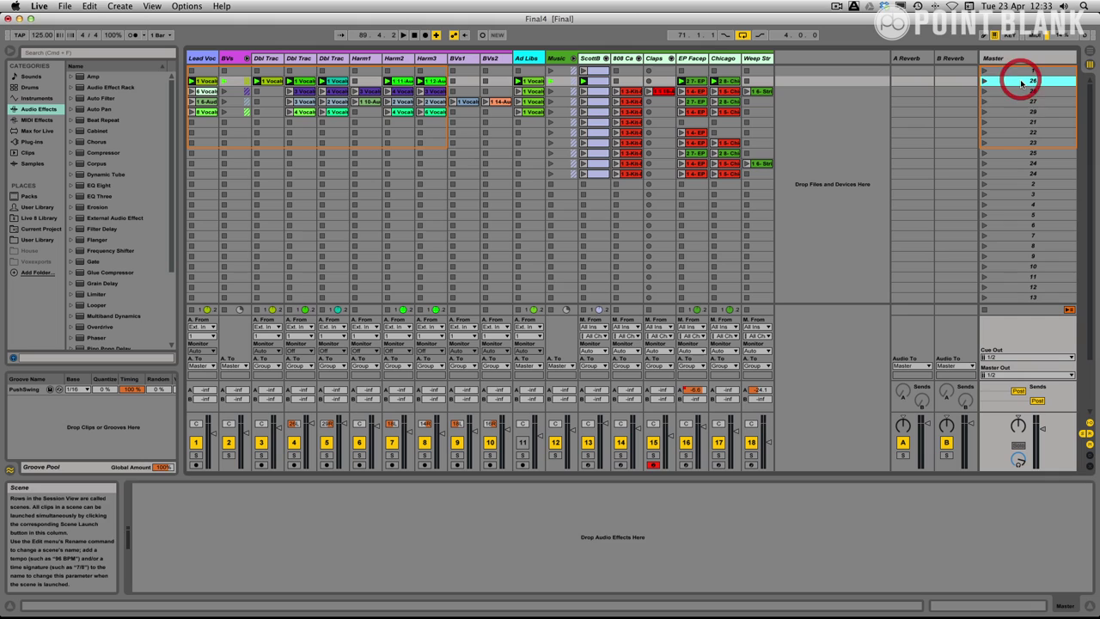
key(super)
text(Verse)
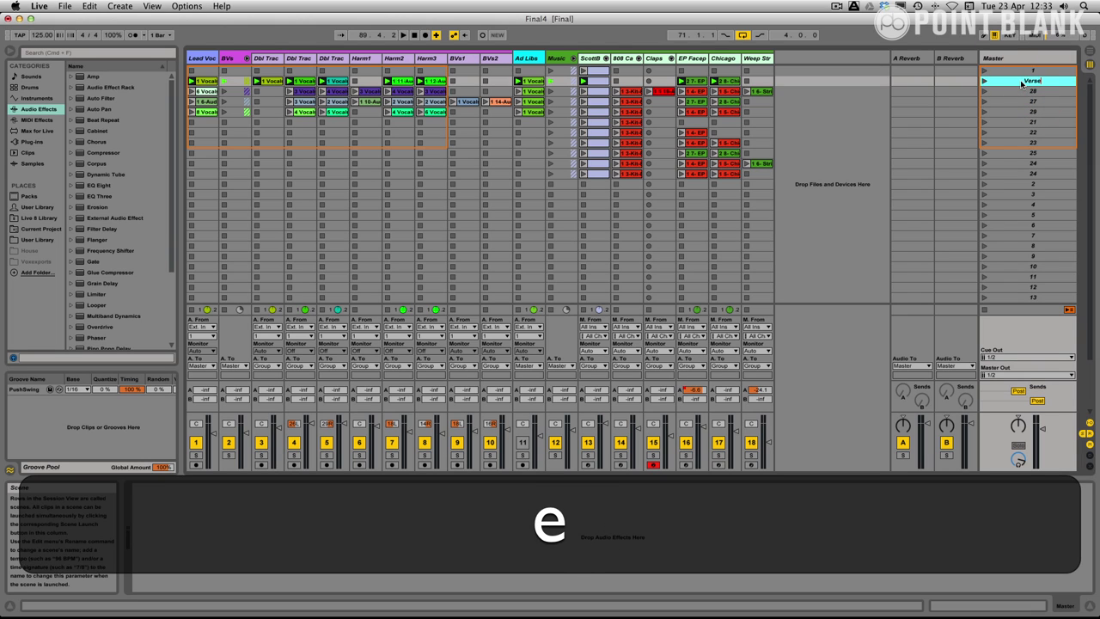
key(Return)
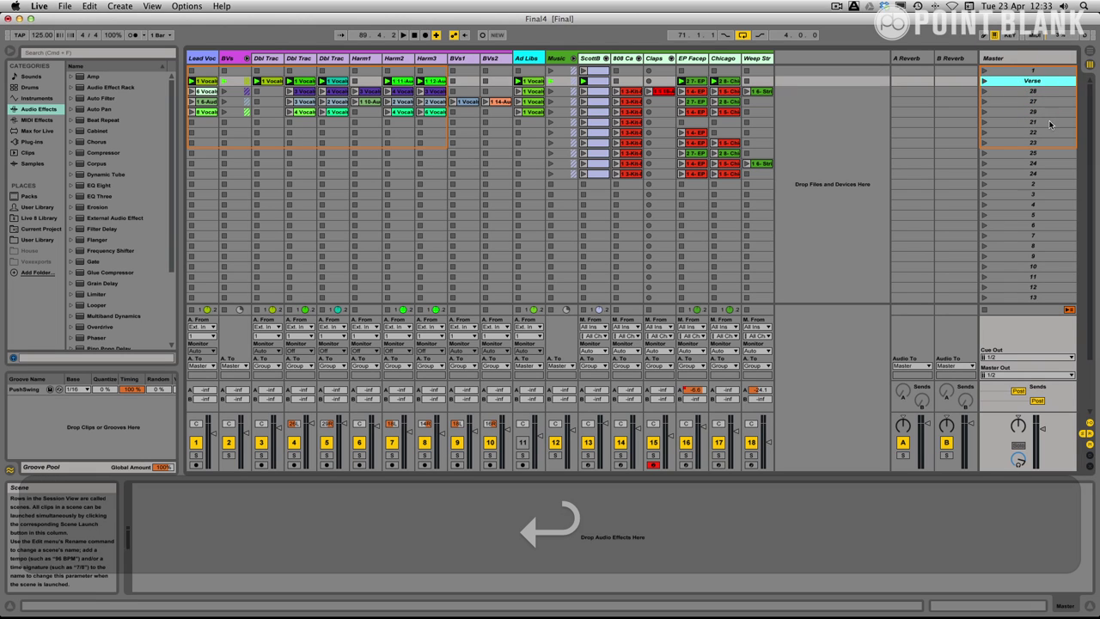
Step: Launch scene 28 and name it Chorus, correcting an initial Bridge name
click(985, 91)
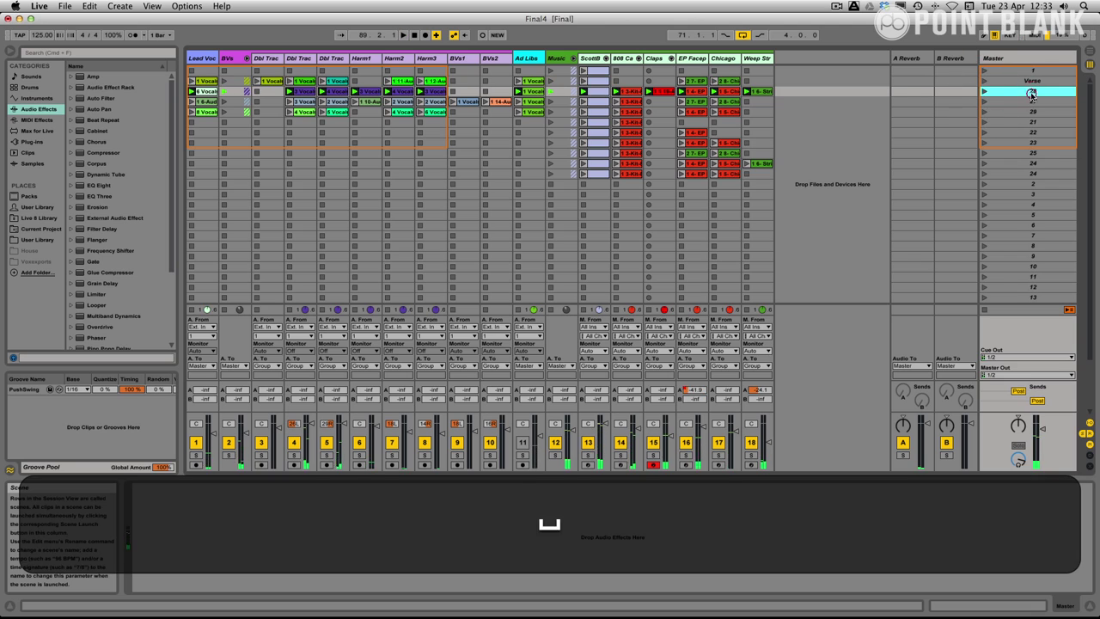
key(cmd+r)
text(Bridge)
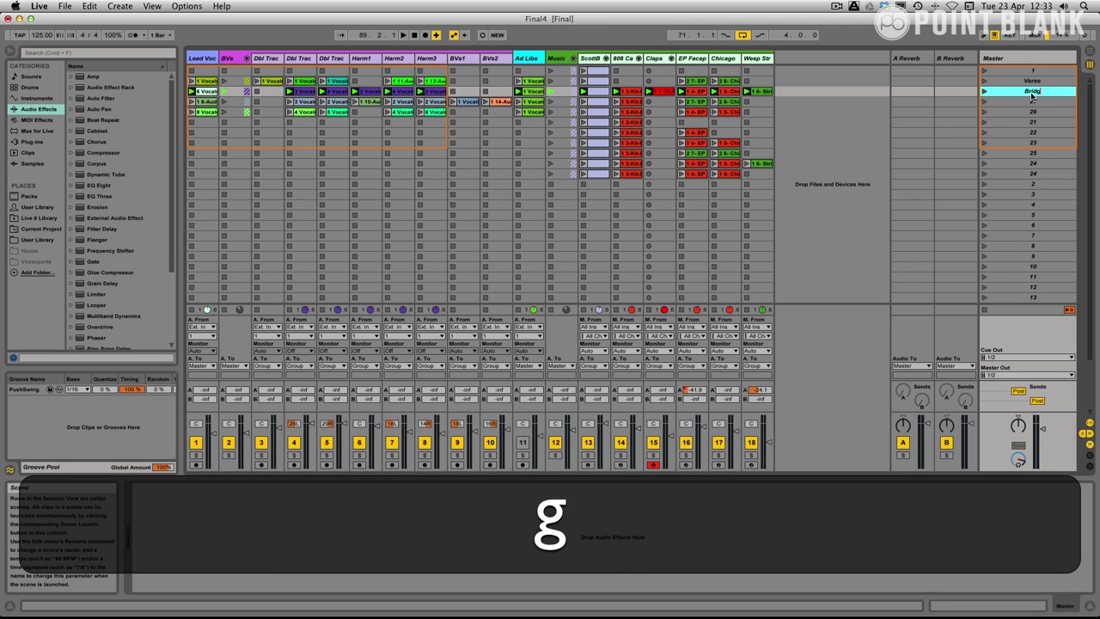
key(Return)
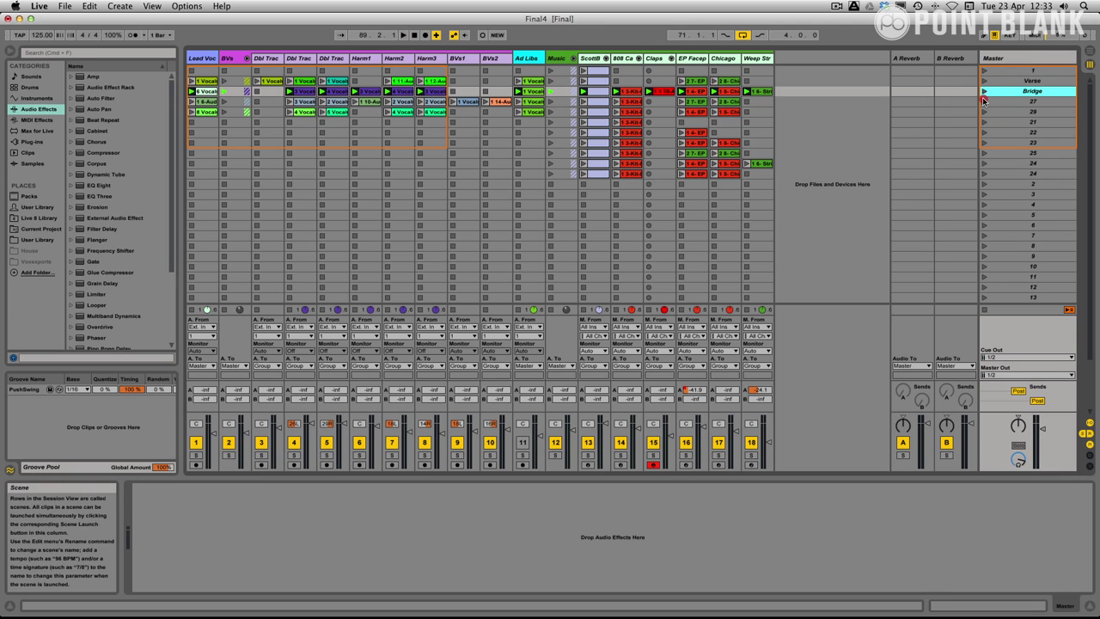
click(984, 101)
key(space)
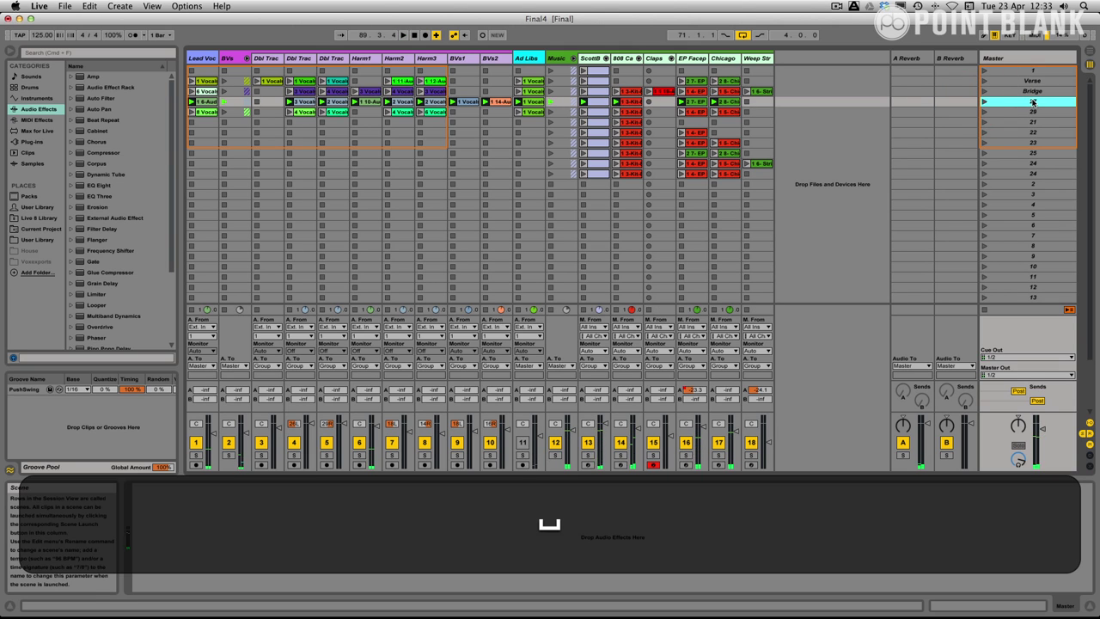
click(1033, 91)
key(super+r)
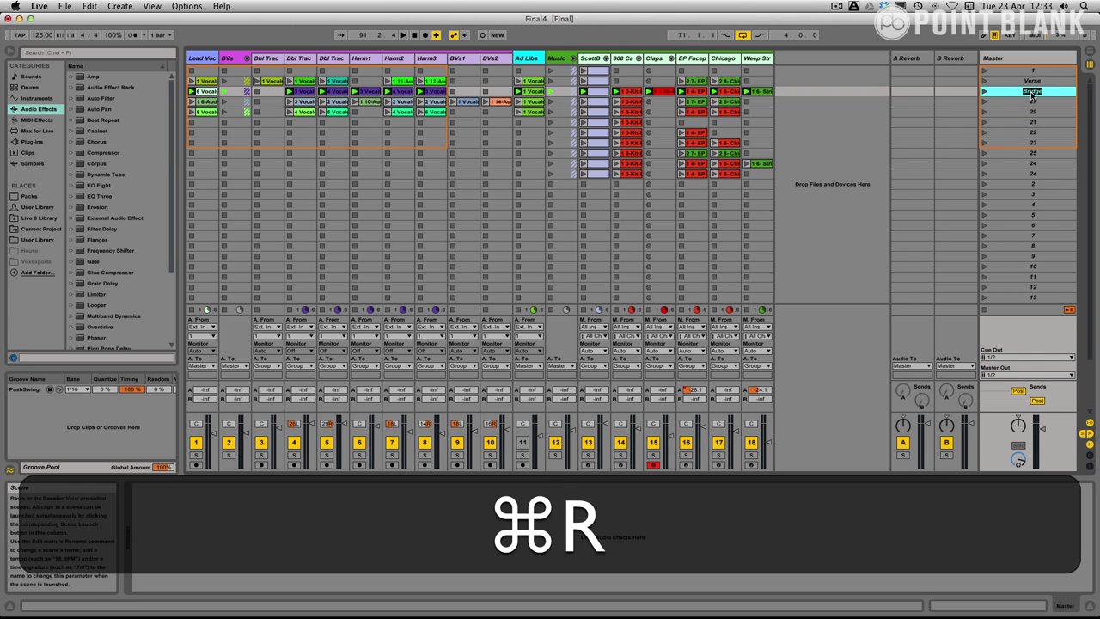
text(Chorus)
key(Return)
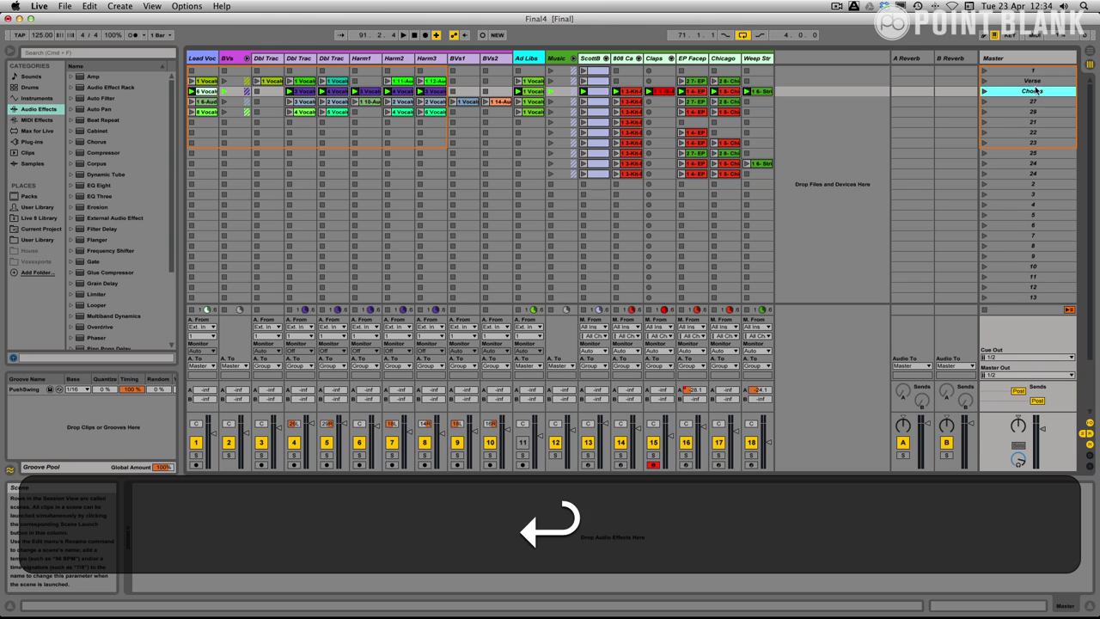
Step: Name scene 27 Bridge and begin renaming the scene below it
click(988, 91)
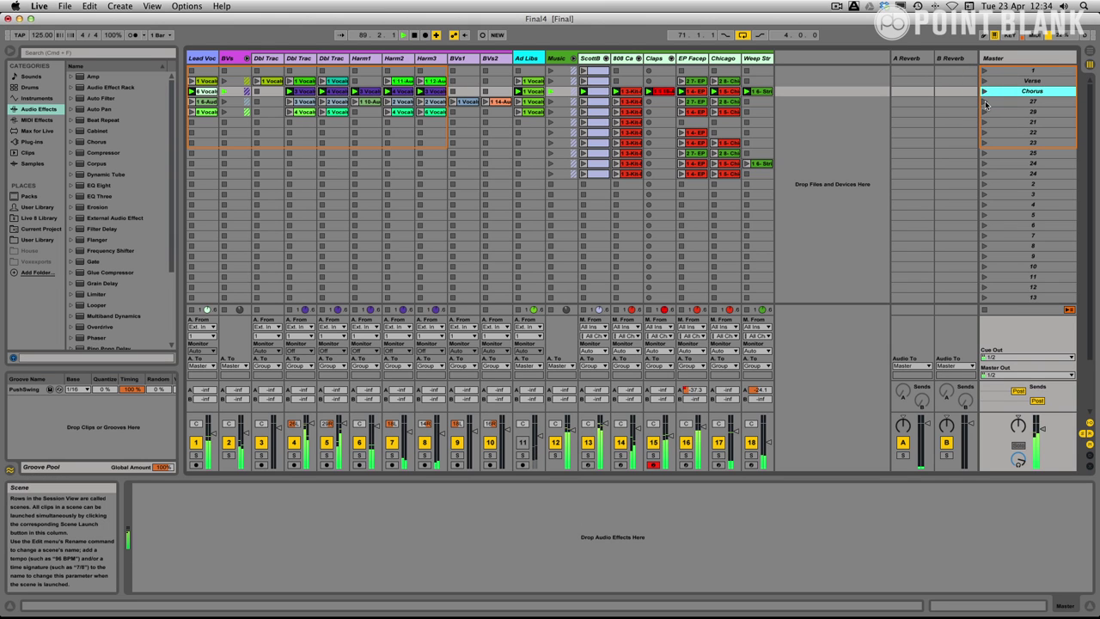
click(986, 102)
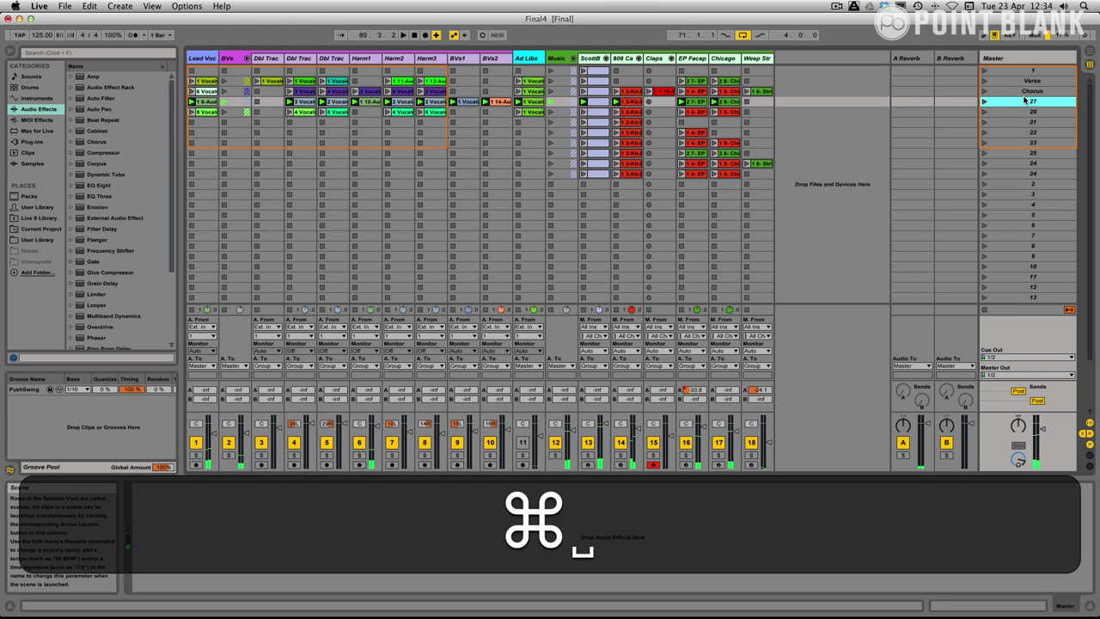
key(cmd+r)
text(Brid)
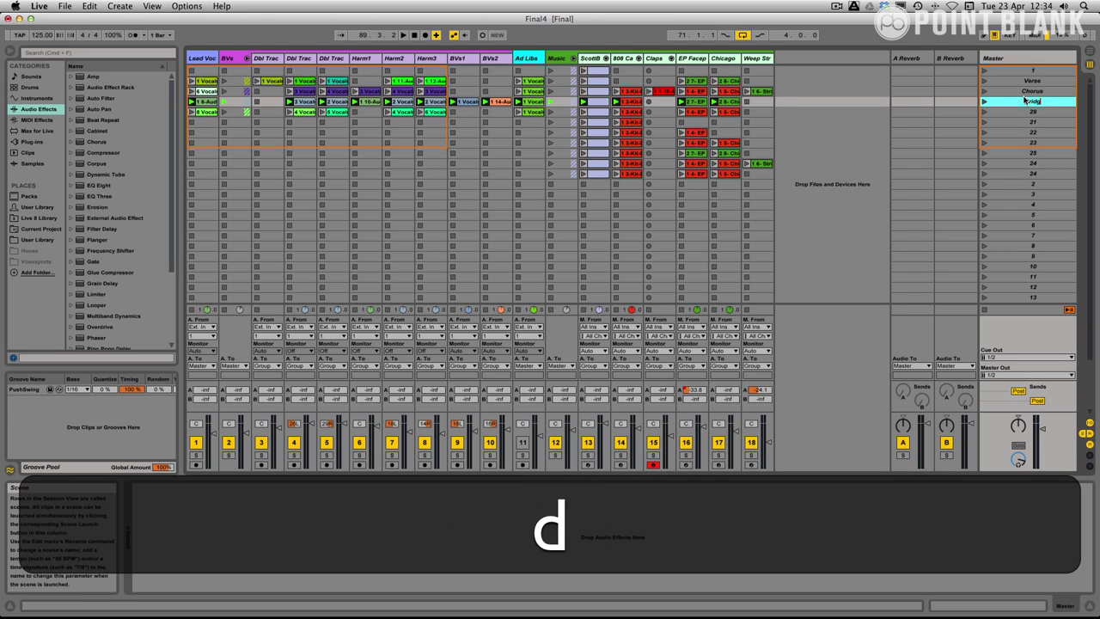
text(ge)
key(Return)
click(986, 112)
click(1027, 111)
key(cmd+r)
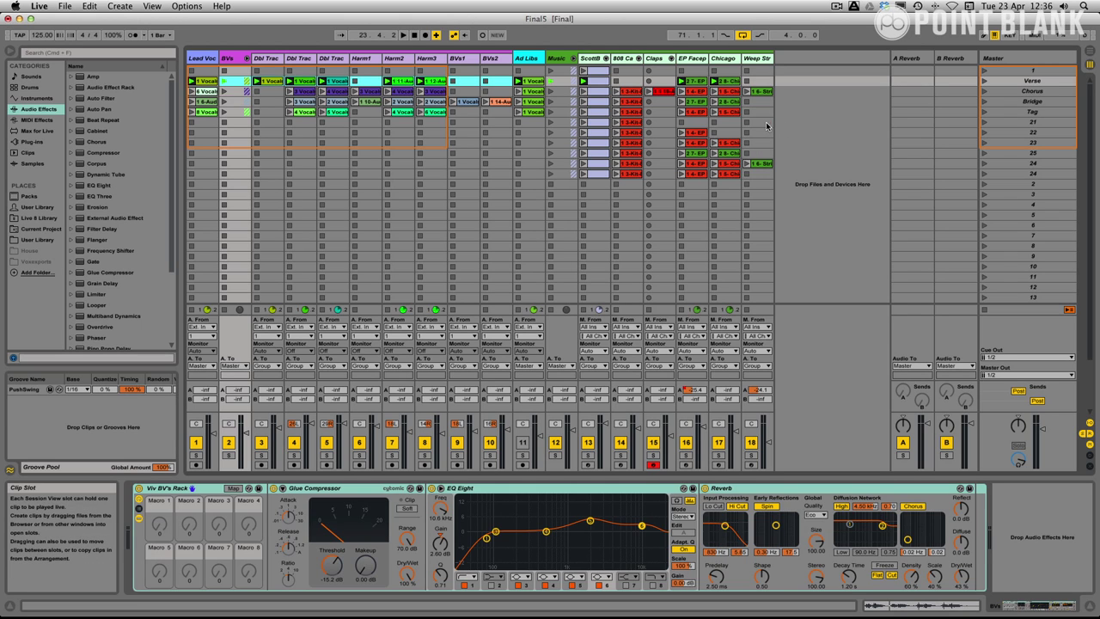
Step: Delete the leftover clips from Music to Weep Str and reorder scenes Verse, Bridge, Chorus, Tag
drag(767, 126, 556, 184)
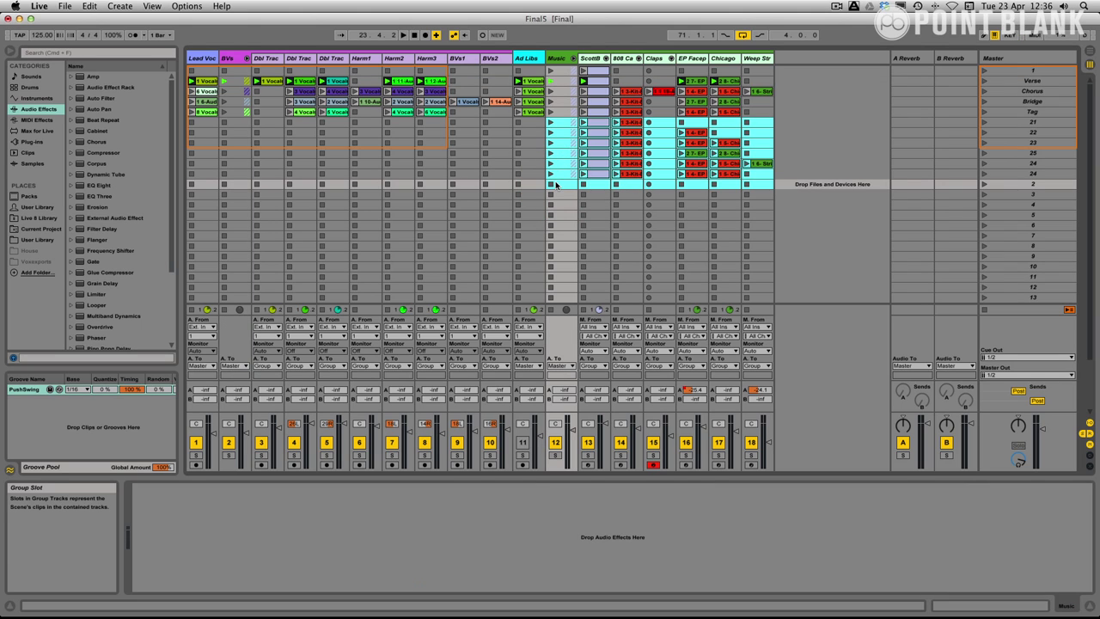
key(Delete)
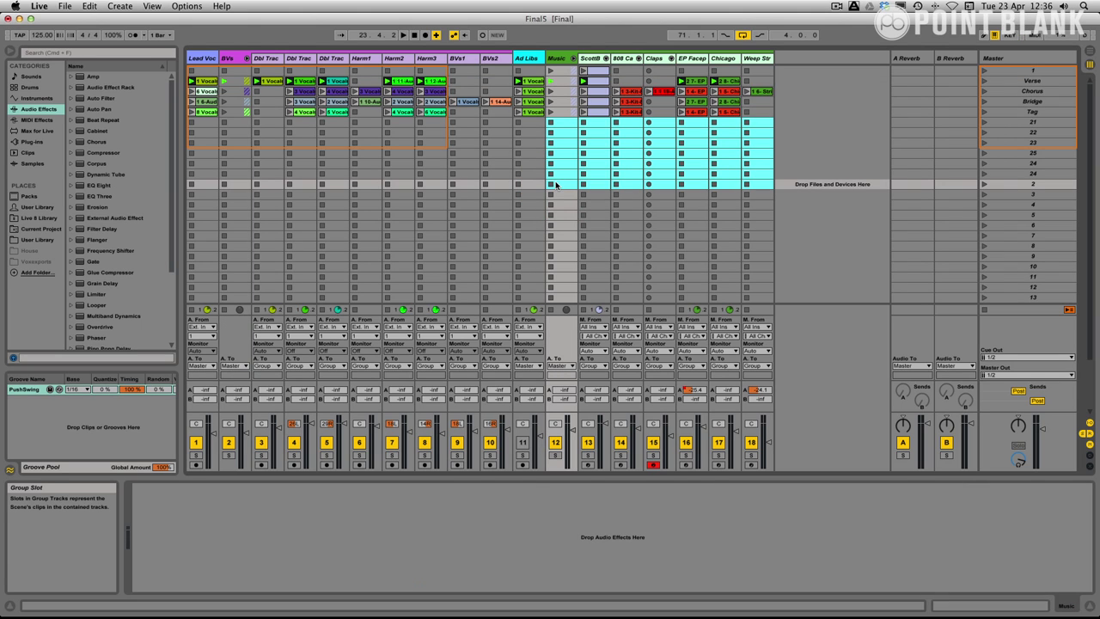
click(1031, 112)
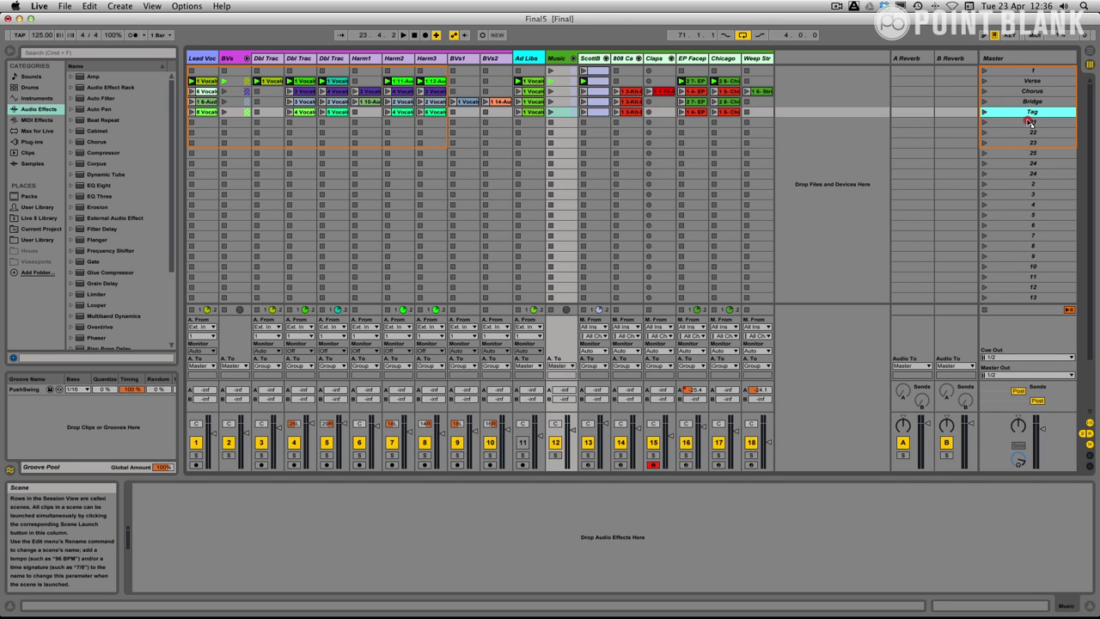
drag(1031, 121, 1033, 112)
click(1036, 92)
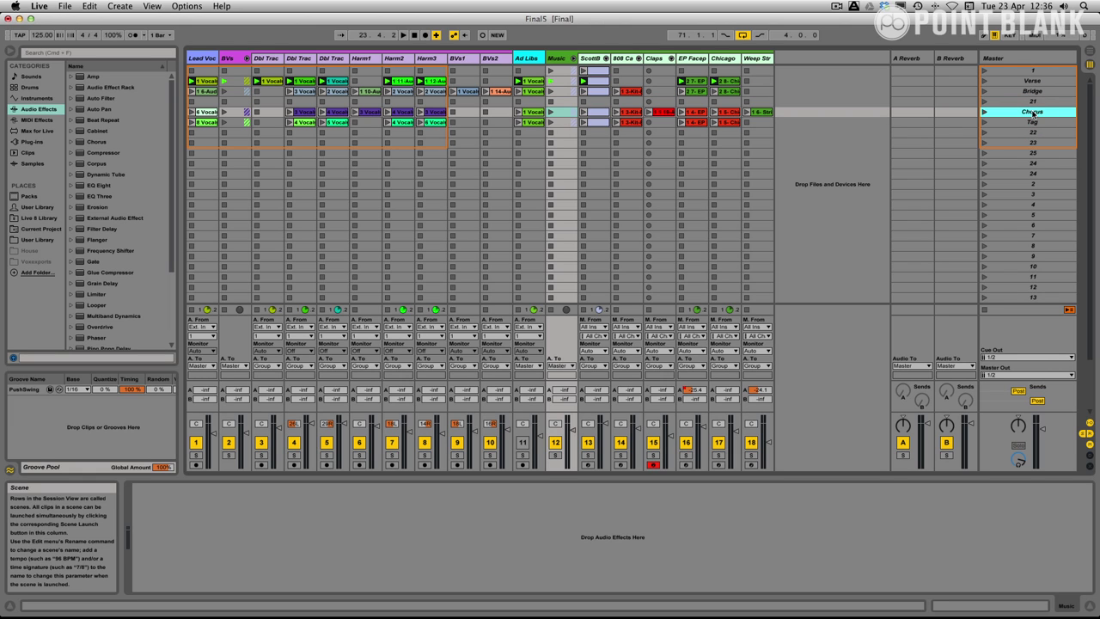
drag(1034, 103, 1037, 112)
click(1037, 122)
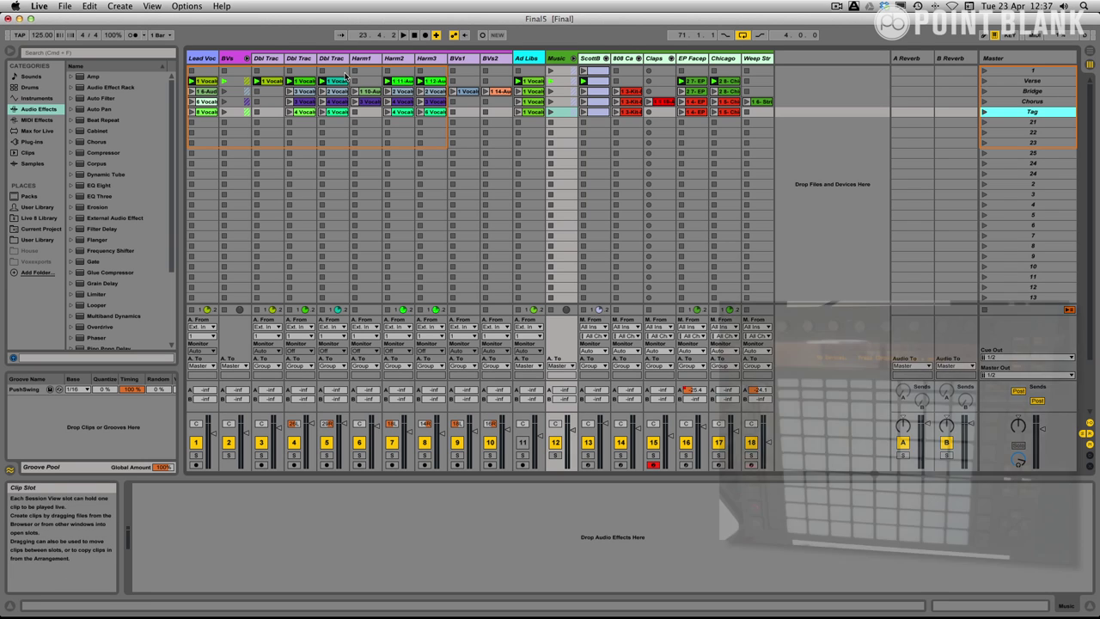
Step: Collapse the BVs group's vocal tracks and launch the Verse scene
click(247, 59)
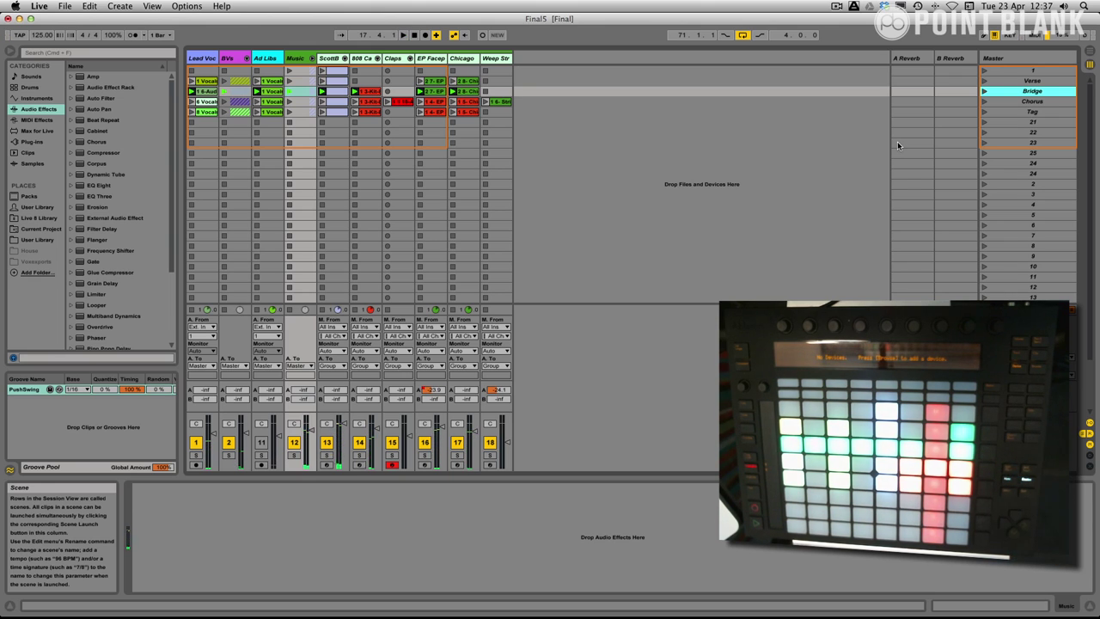
click(1034, 80)
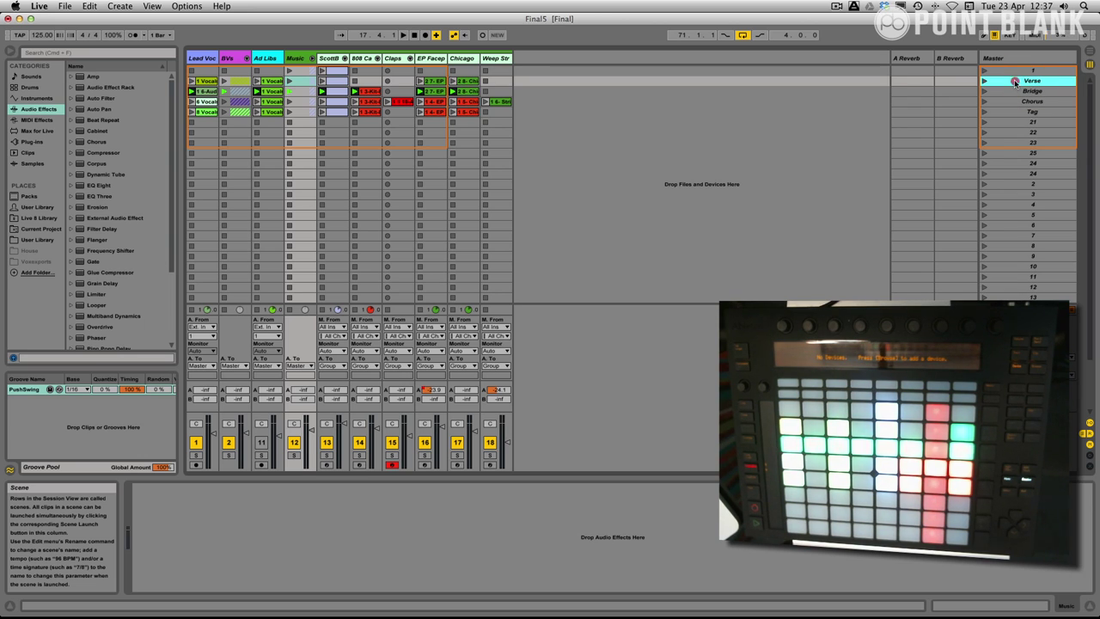
Step: Duplicate the Verse scene twice so it appears four times before Bridge
click(1015, 82)
key(super+d)
key(super+d)
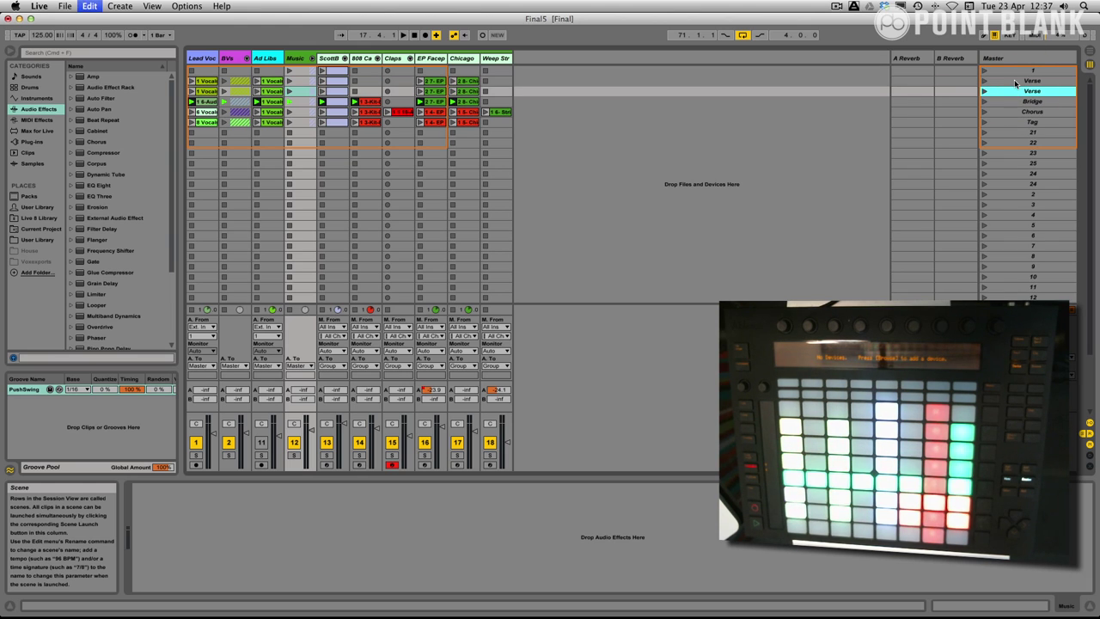
key(super+d)
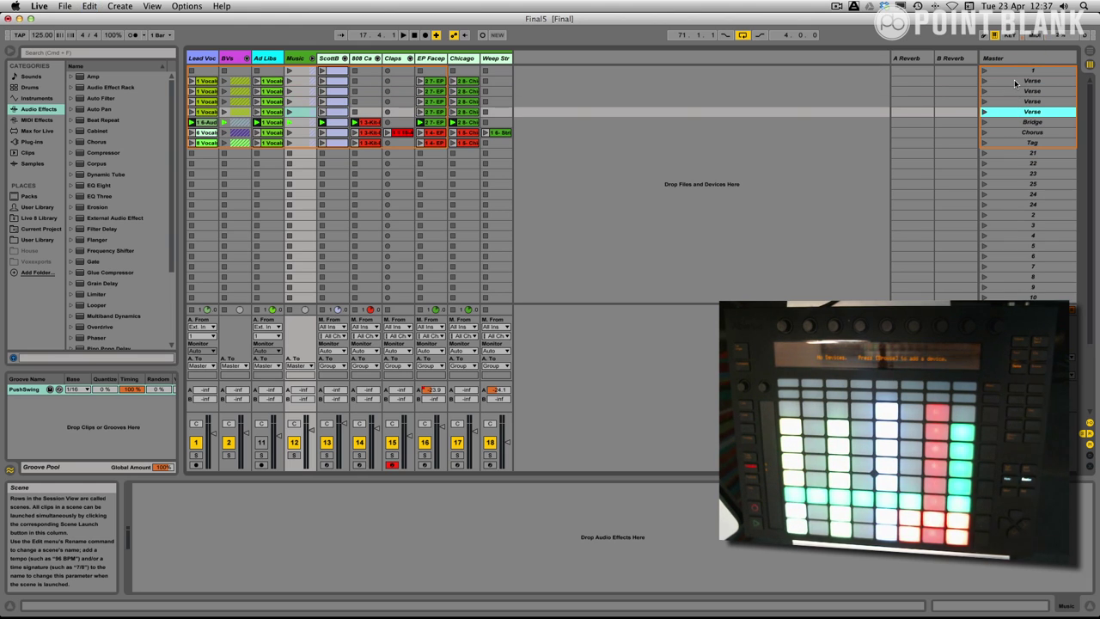
Step: Move the second-row EP Facep clip out of its slot and launch the second Verse scene
click(436, 83)
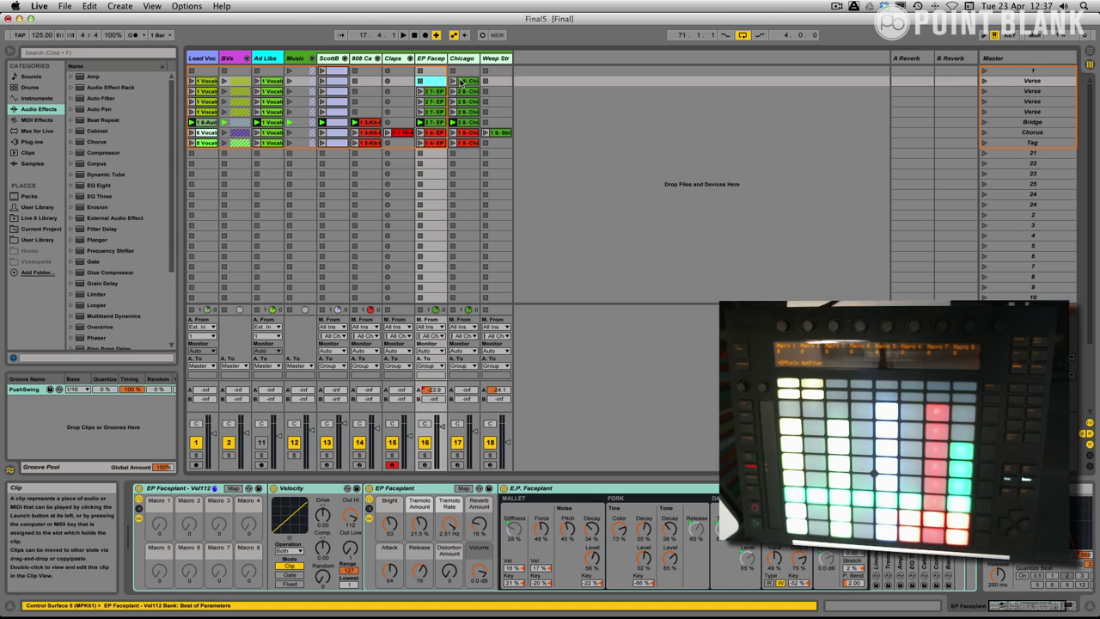
click(461, 82)
click(435, 93)
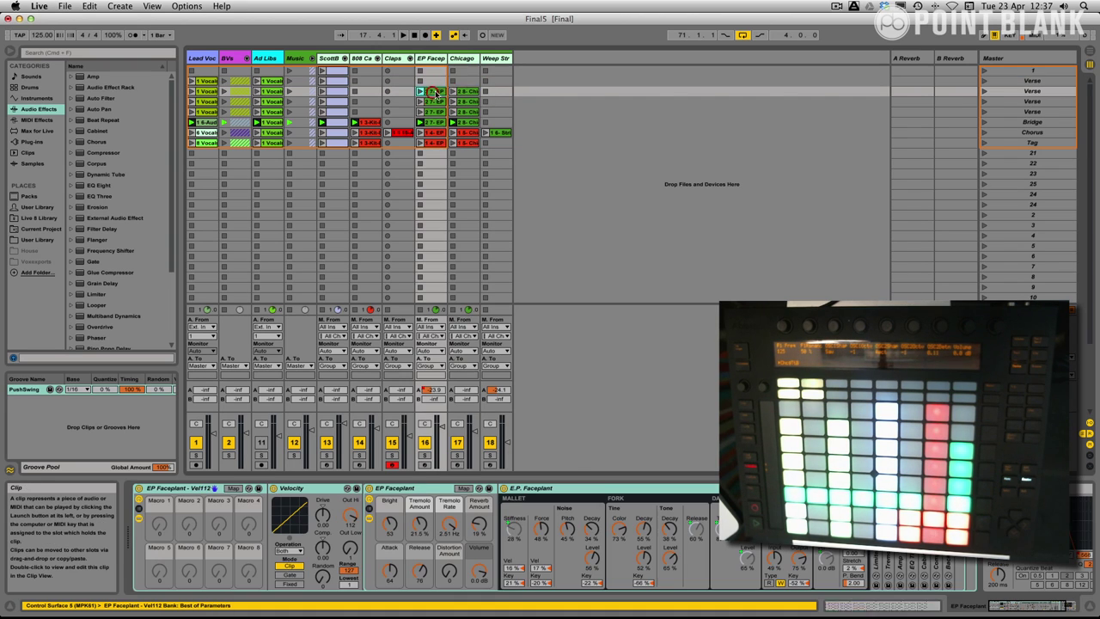
drag(436, 93, 464, 91)
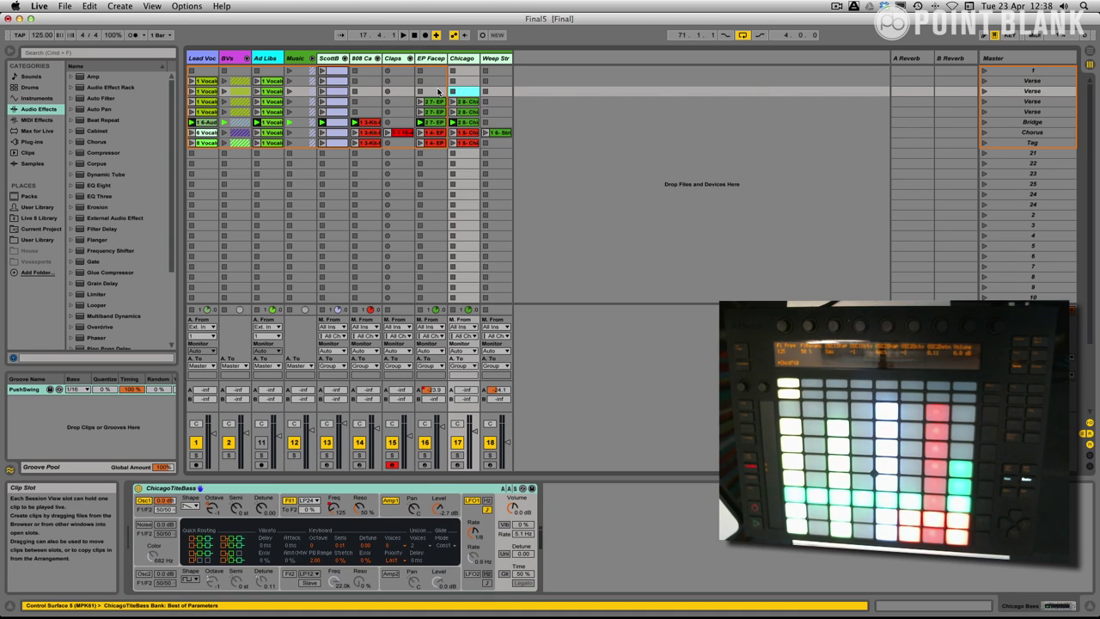
click(985, 80)
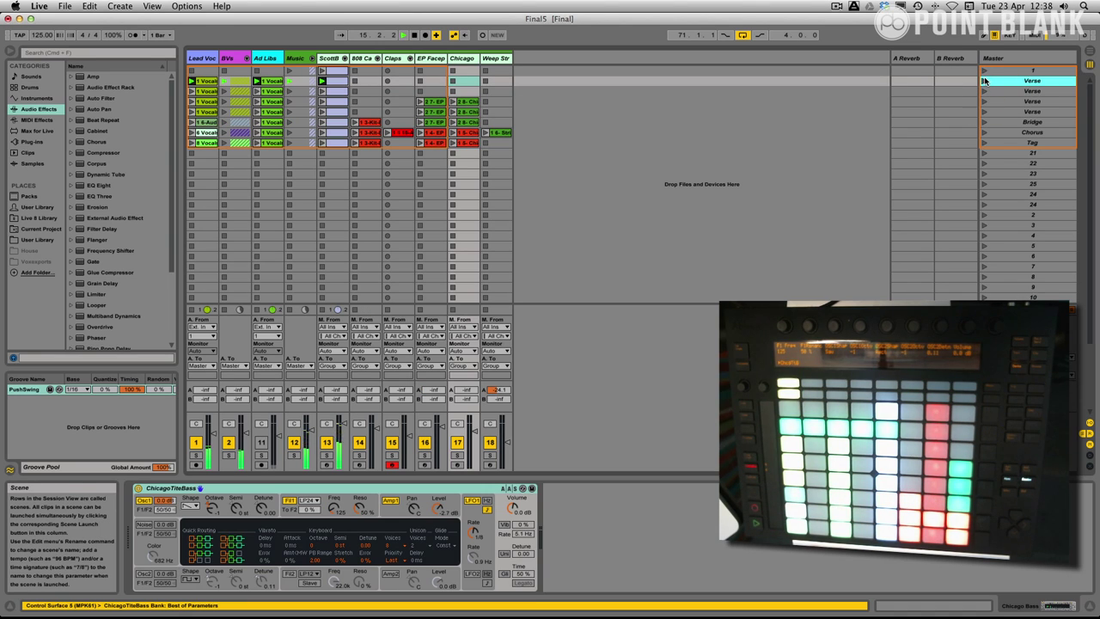
Step: Delete the vocal clips in rows 1–3, including the Ad Libs clip
click(273, 102)
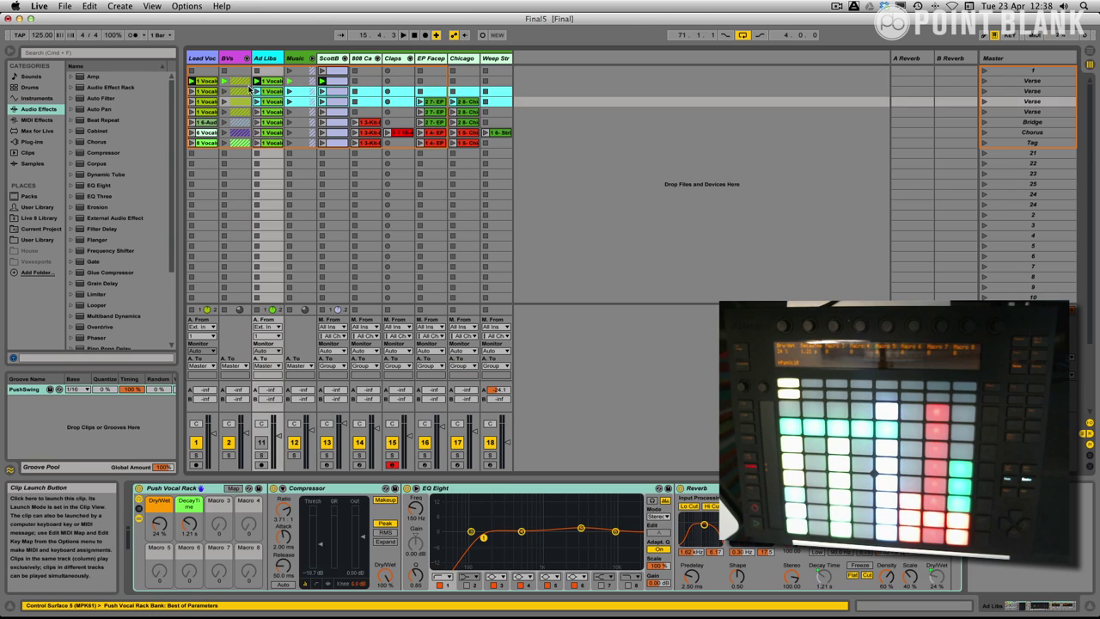
shift+click(274, 102)
key(Delete)
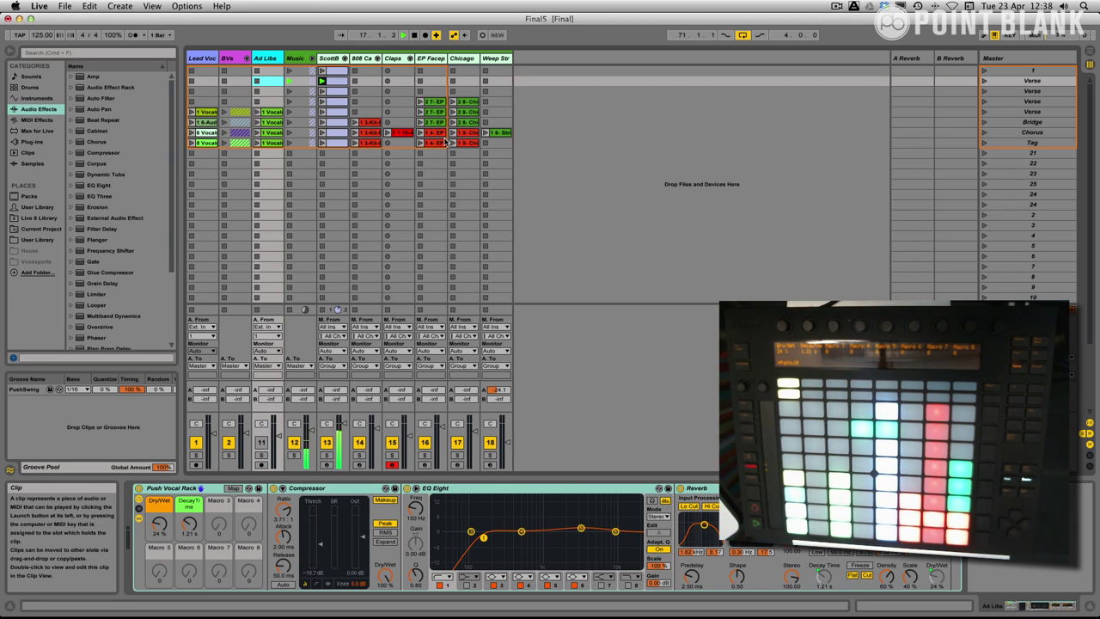
Step: Copy the 808 Cabasa clip into the third scene and audition that scene
click(368, 123)
drag(368, 95, 367, 92)
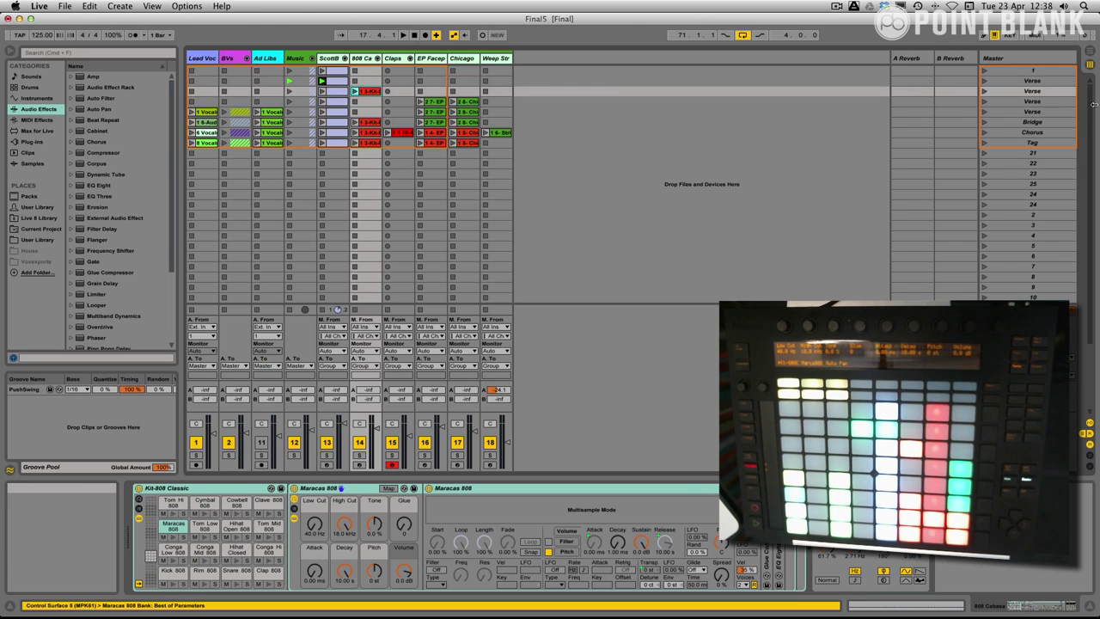
click(984, 91)
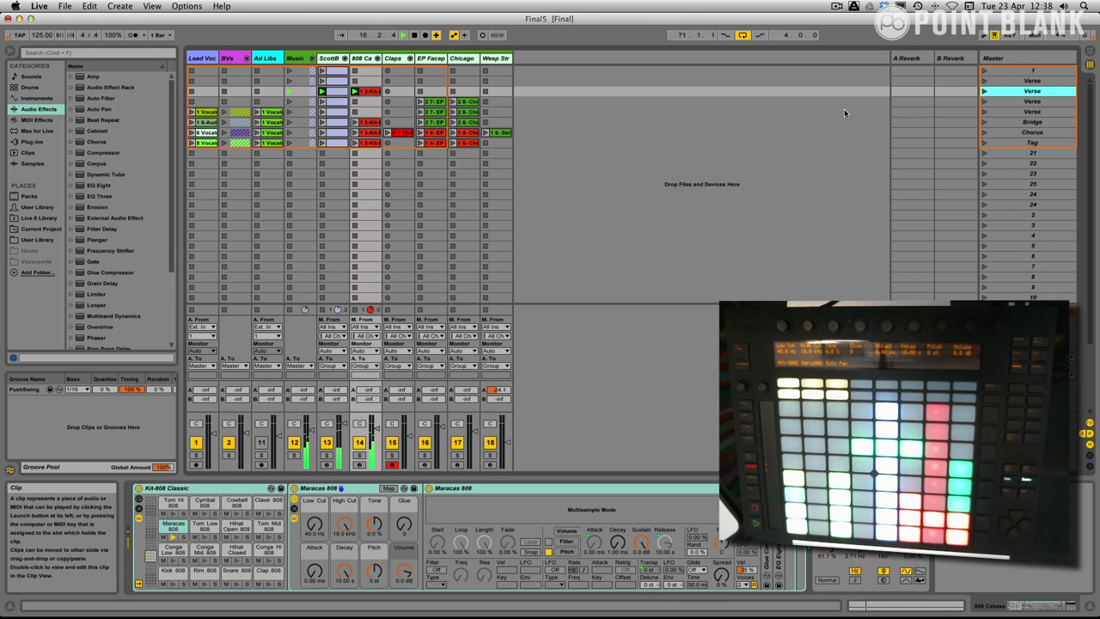
Step: Play scene four, duplicate a Verse scene with Cmd+D, and move the Chicago bass clip to an earlier scene
click(467, 102)
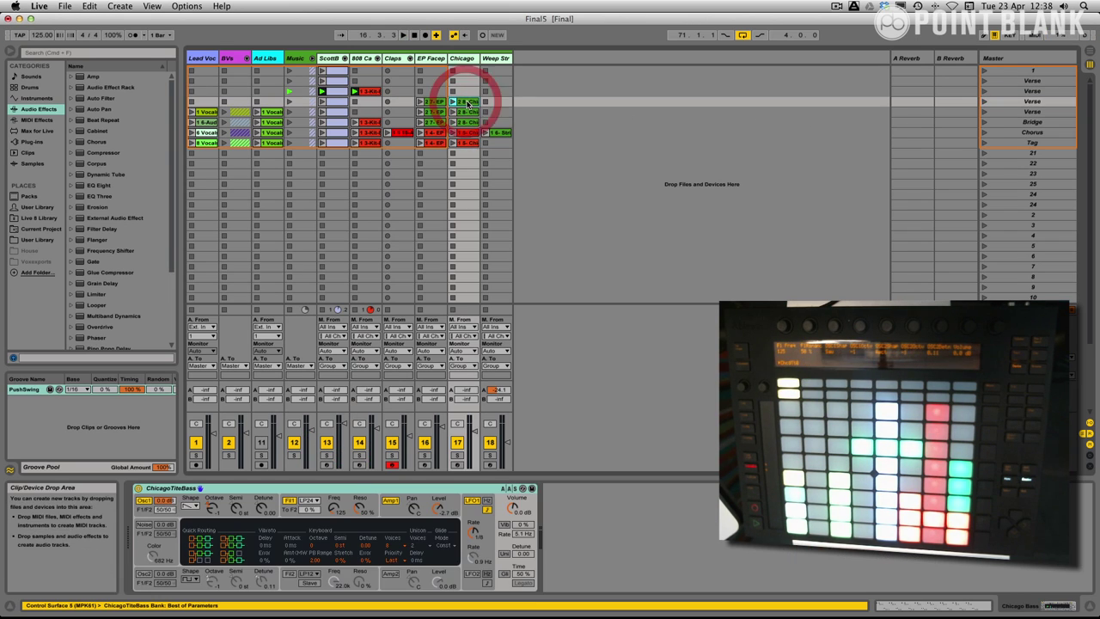
click(984, 103)
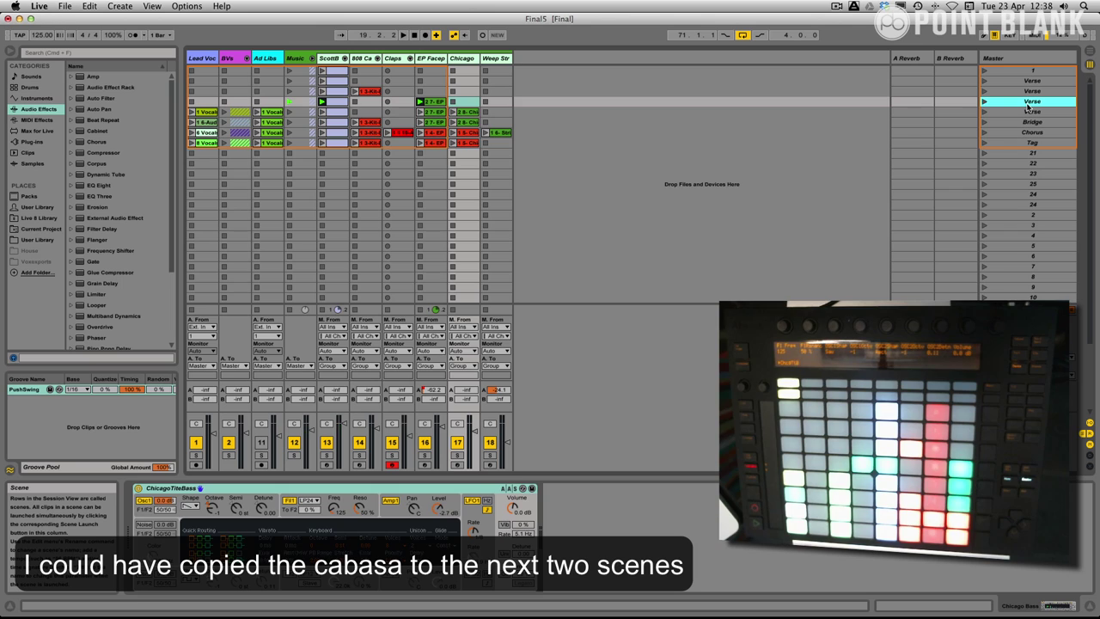
key(super+d)
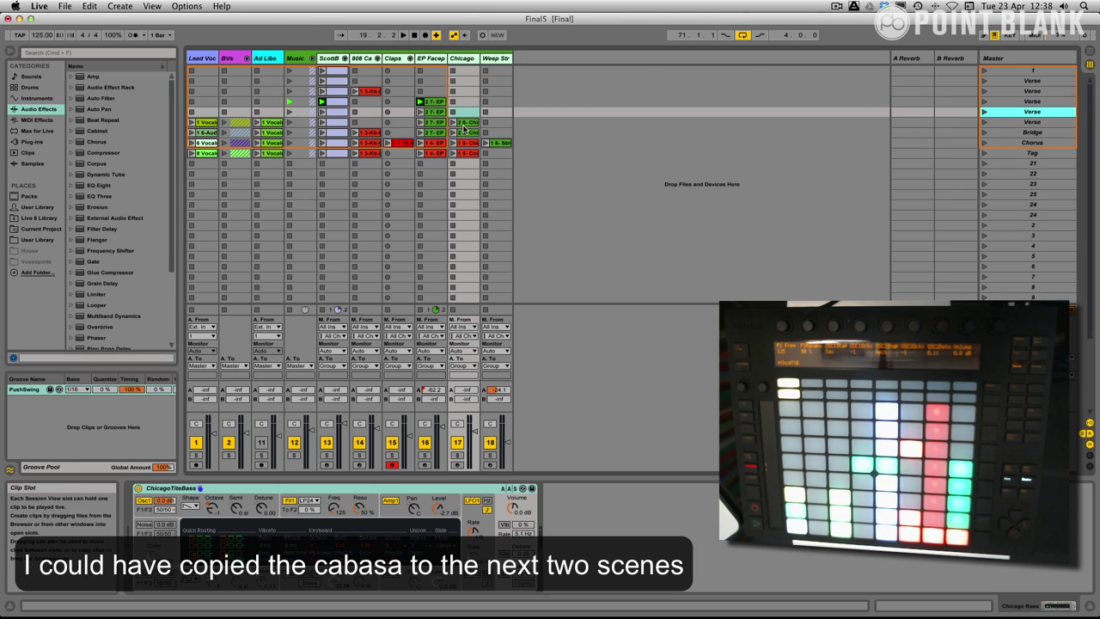
drag(464, 126, 467, 113)
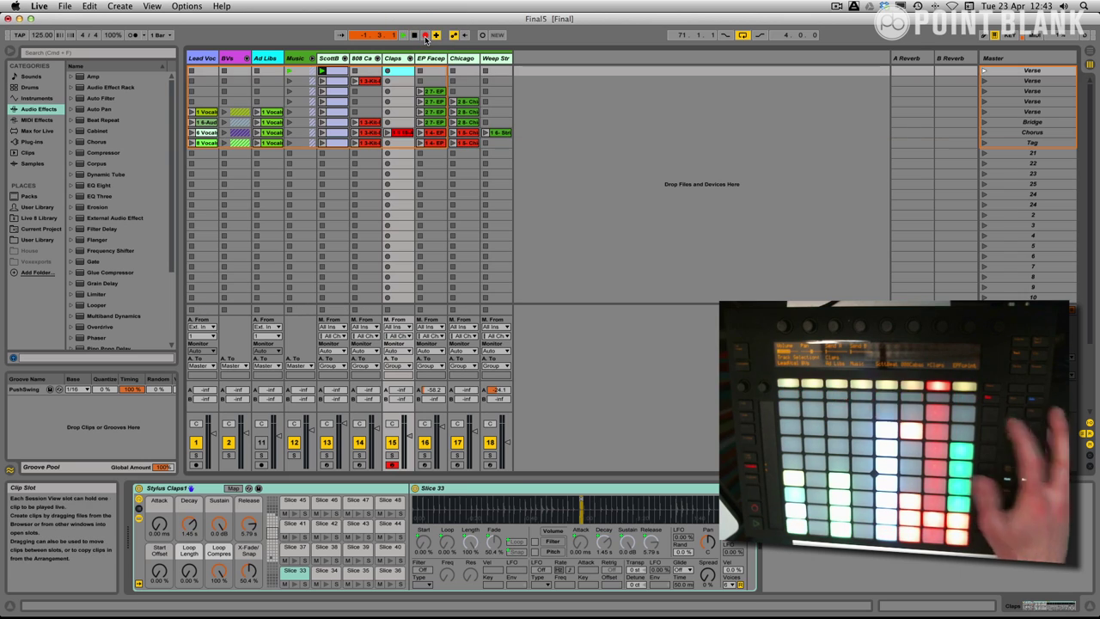
Step: Record the intro build-up and first verse to around bar 30, checking Session and Arrangement Views
key(Tab)
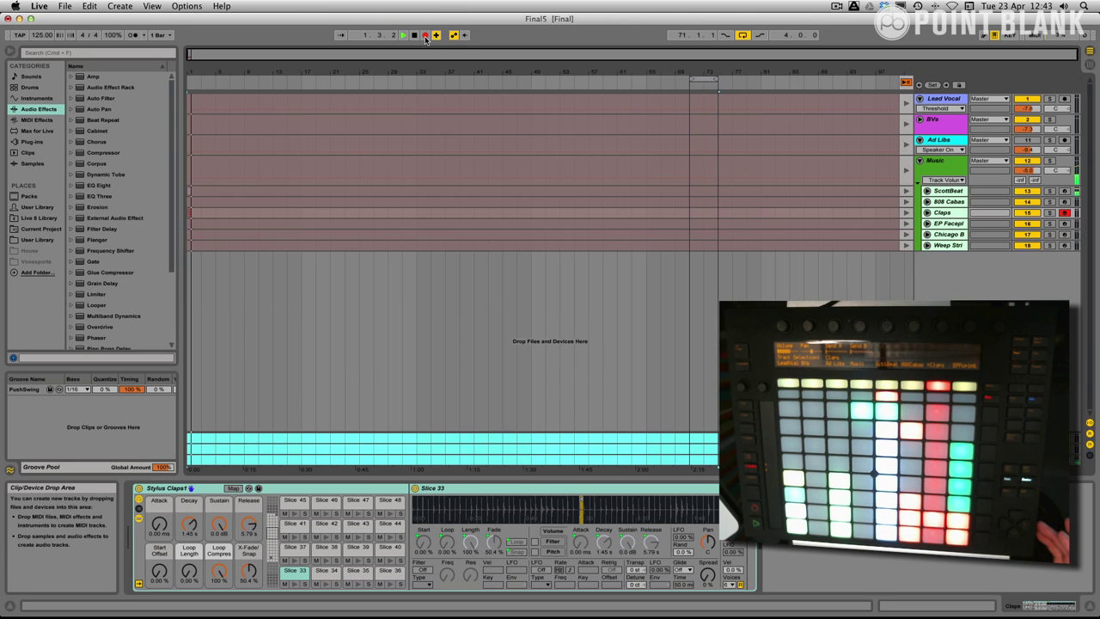
key(Tab)
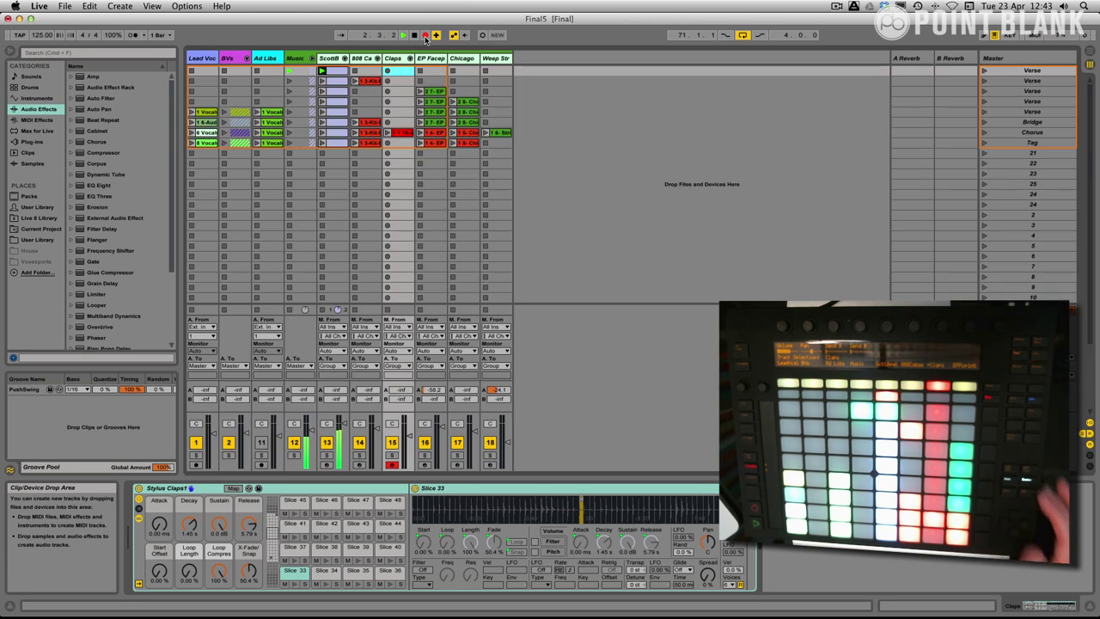
key(Tab)
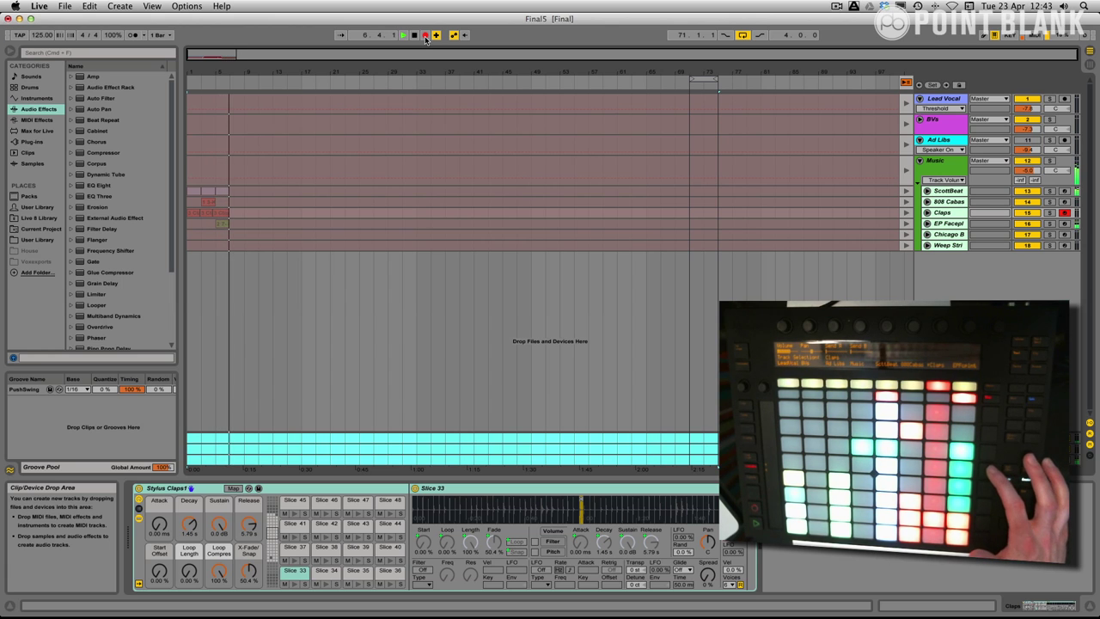
key(Tab)
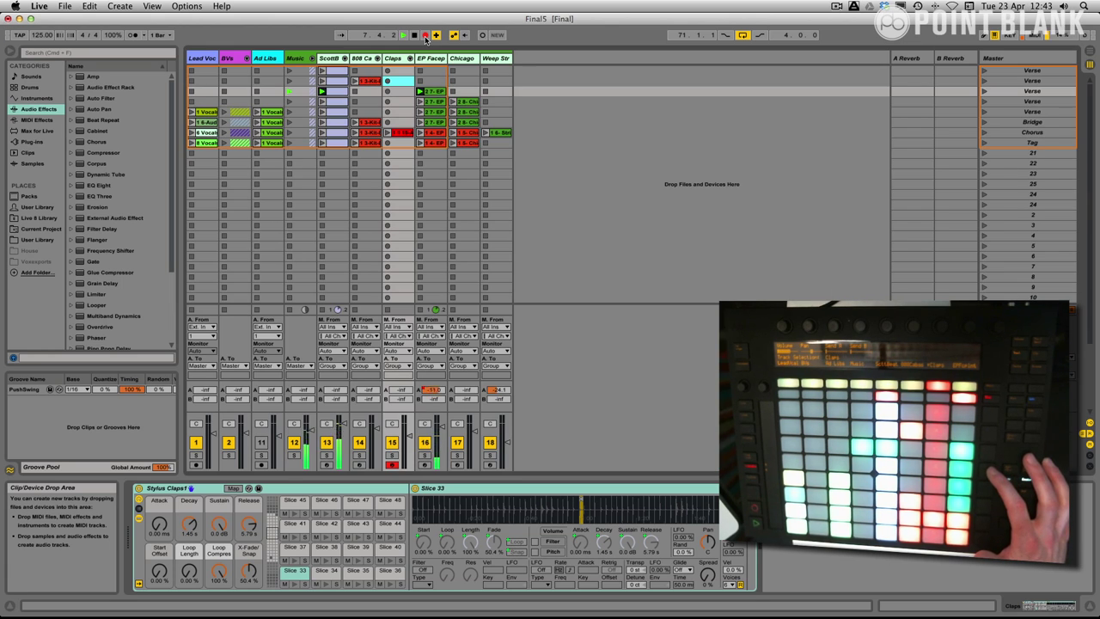
key(Tab)
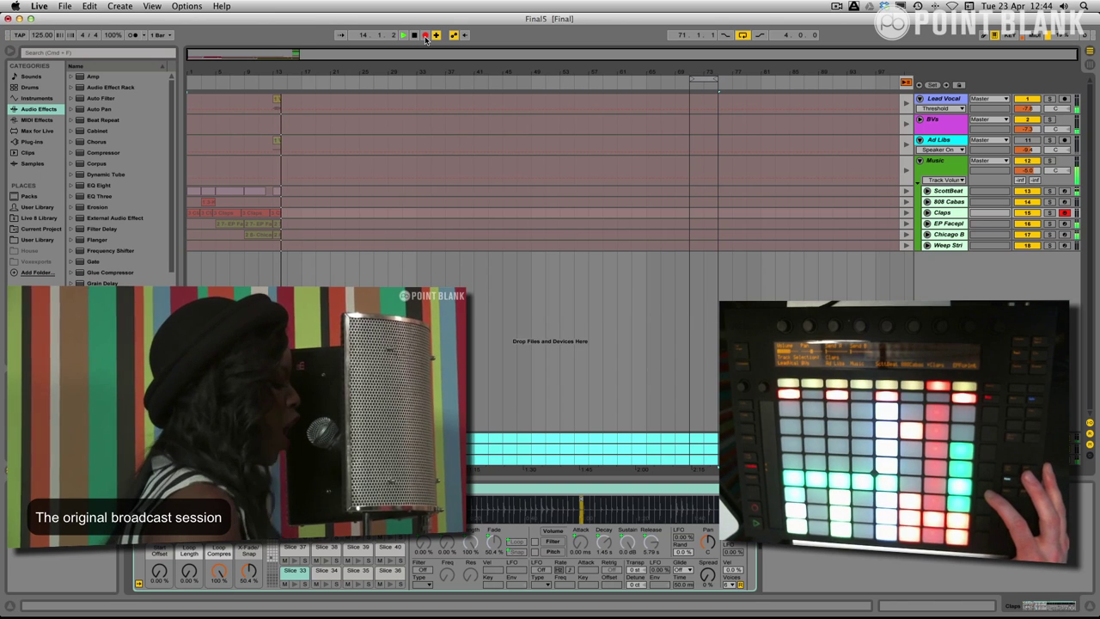
key(Tab)
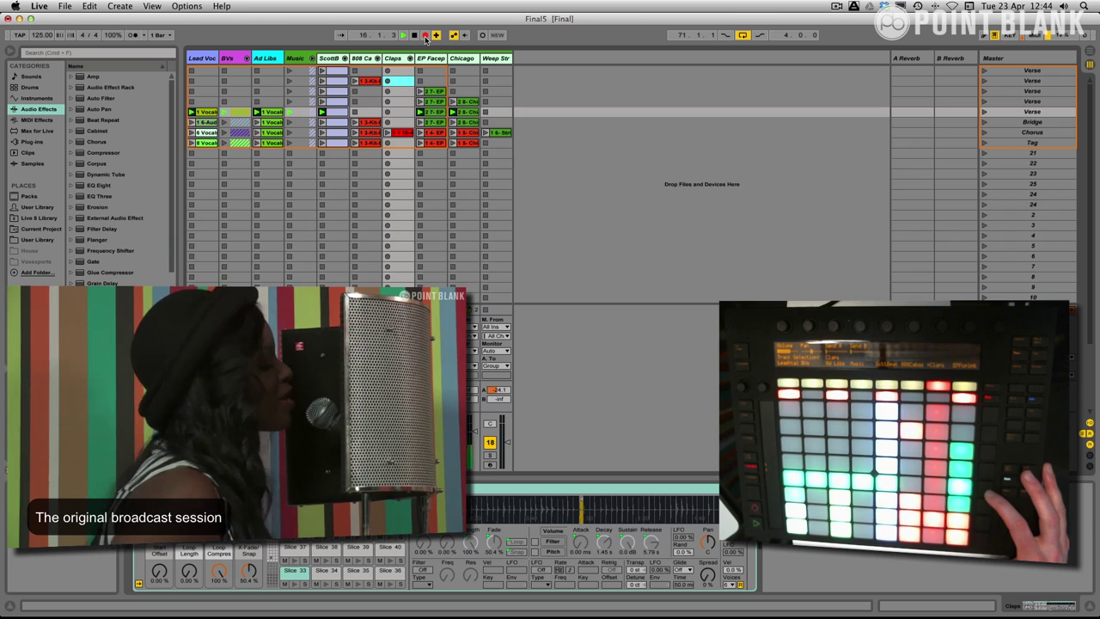
key(Tab)
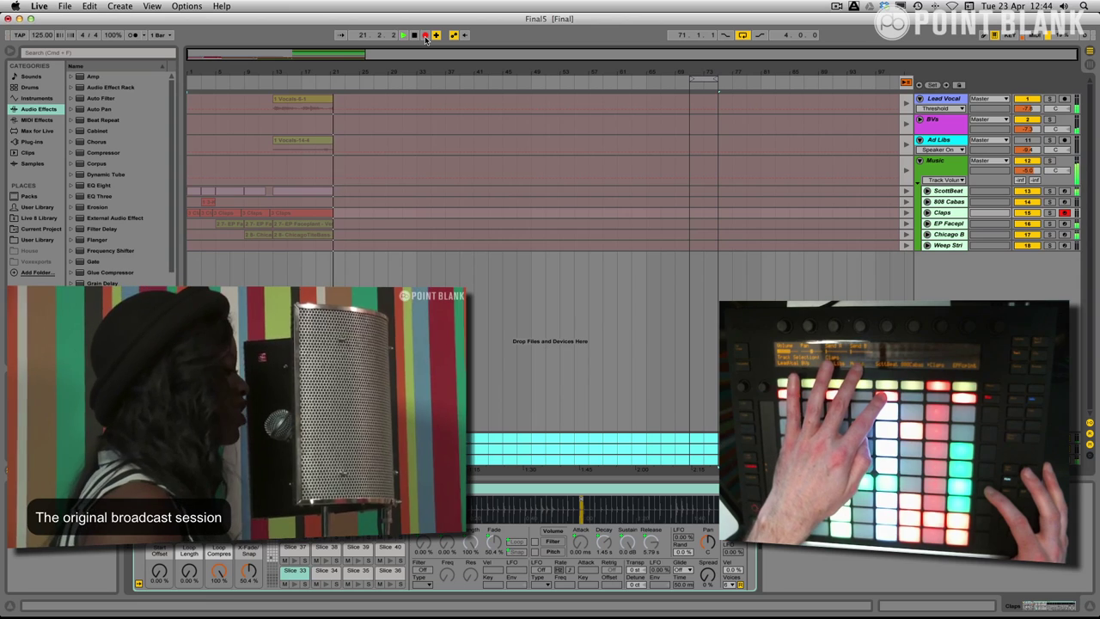
key(Tab)
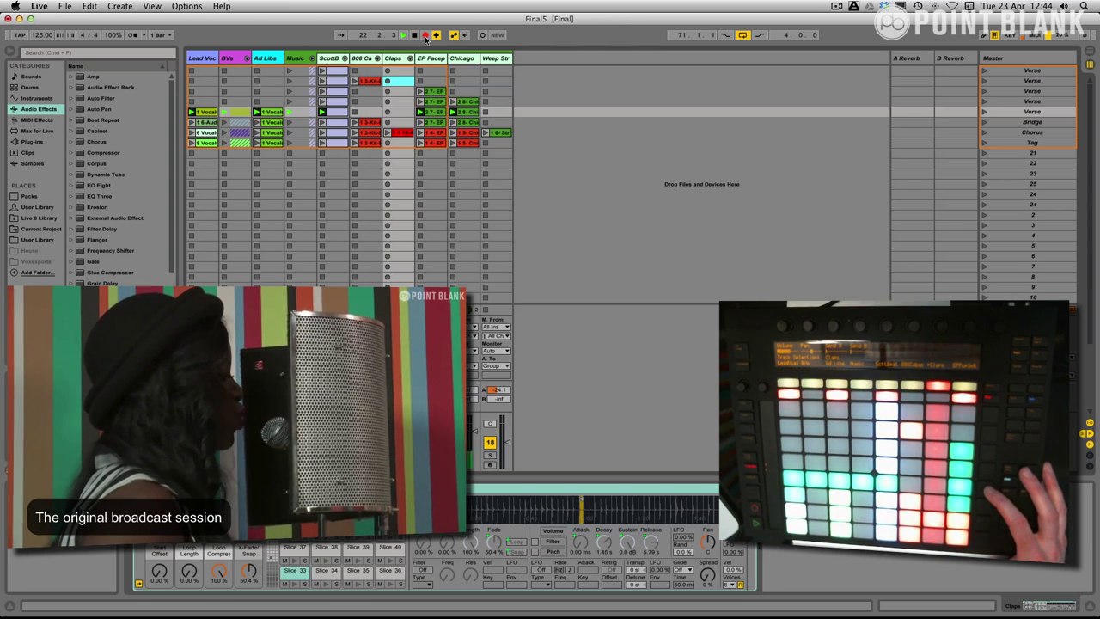
key(Tab)
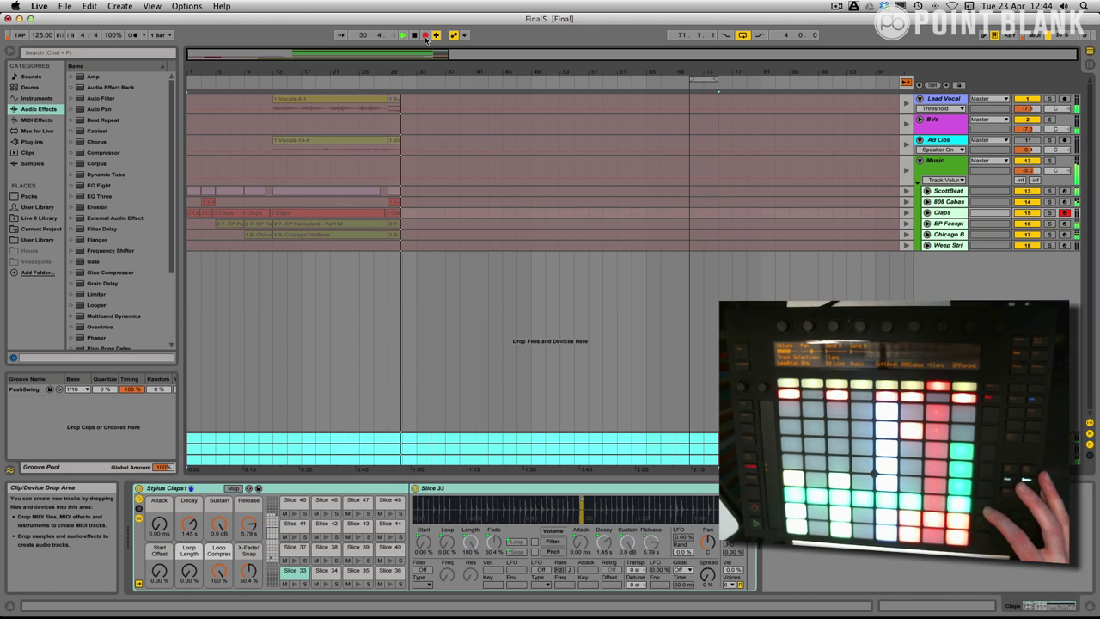
Step: Record the remaining verses and bridge to about bar 63, checking the playing scene in Session View
key(Tab)
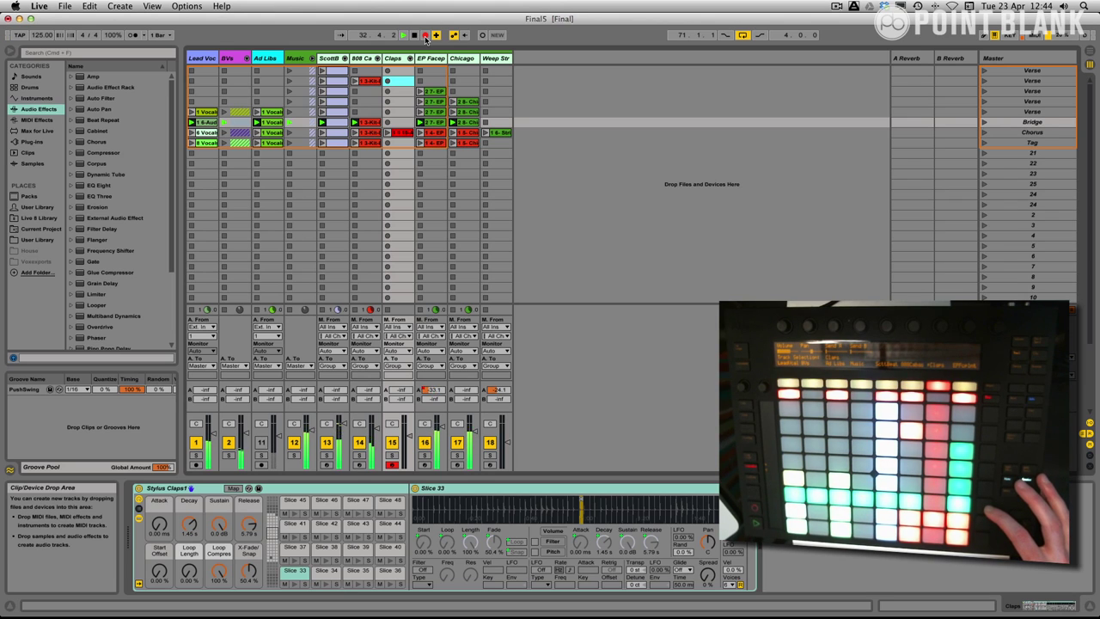
key(Tab)
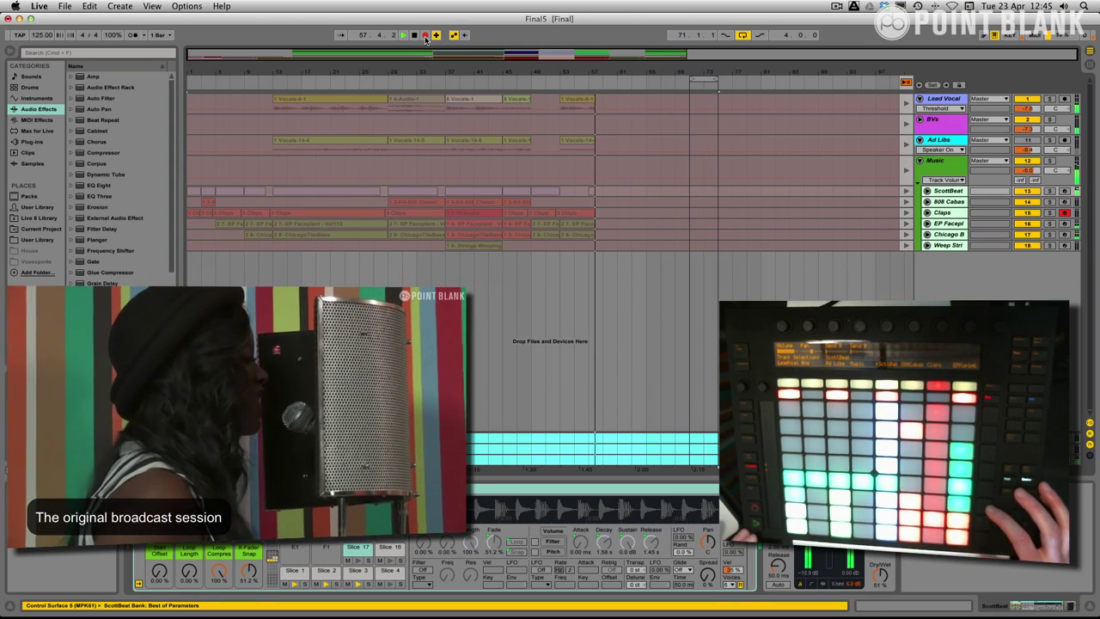
key(Tab)
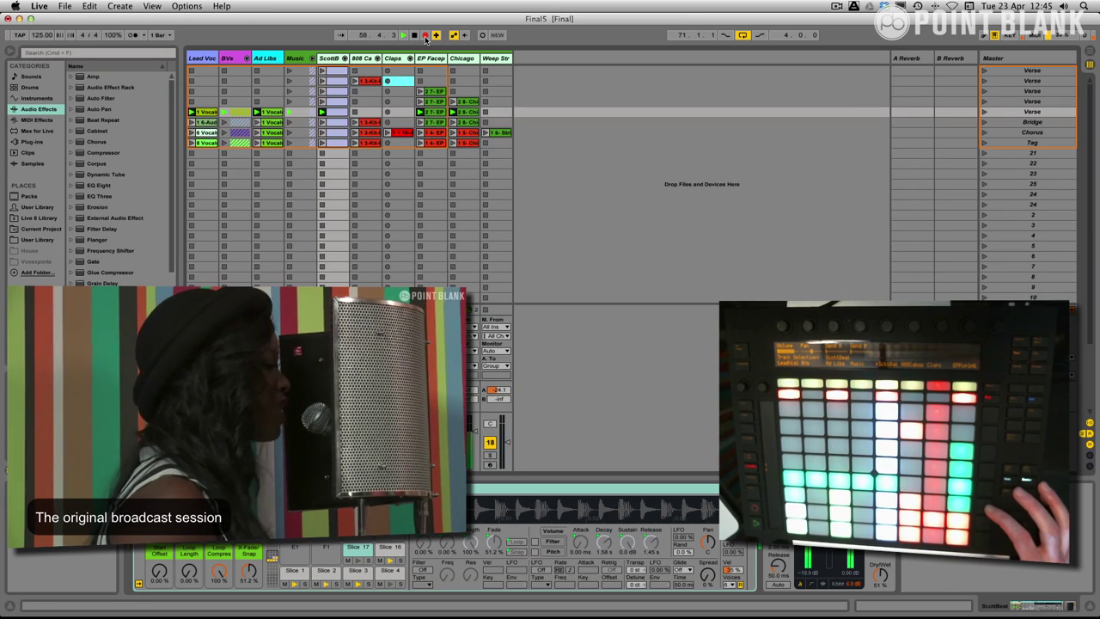
key(Tab)
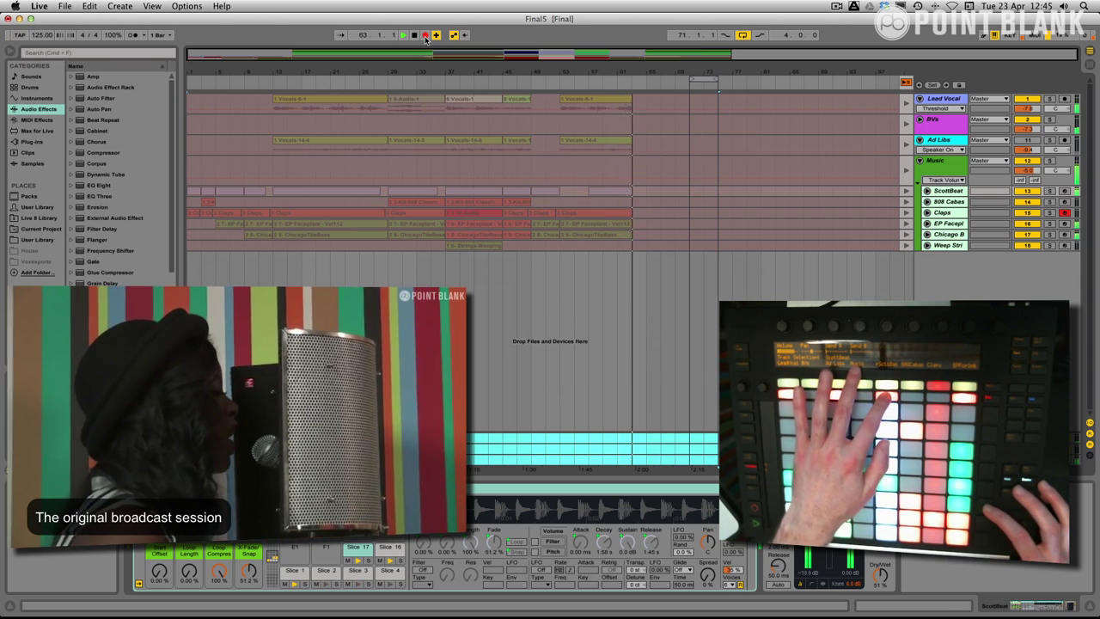
Step: Switch off the Loop button so recording runs through the chorus and tag
click(744, 35)
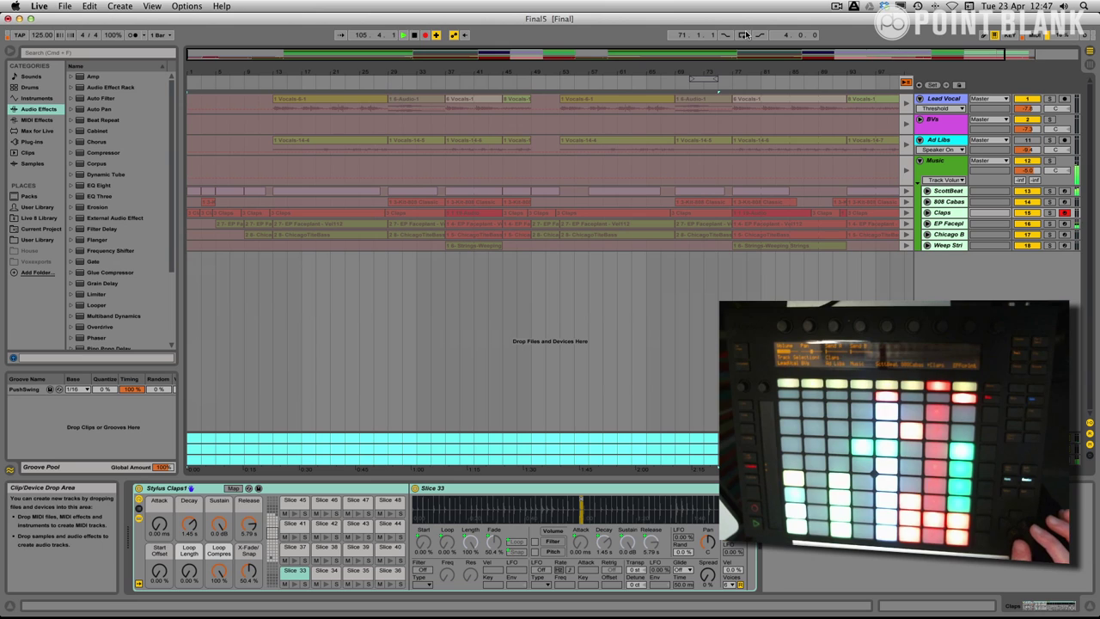
Step: Stop recording with Space and zoom out to show the song through bar 106
key(space)
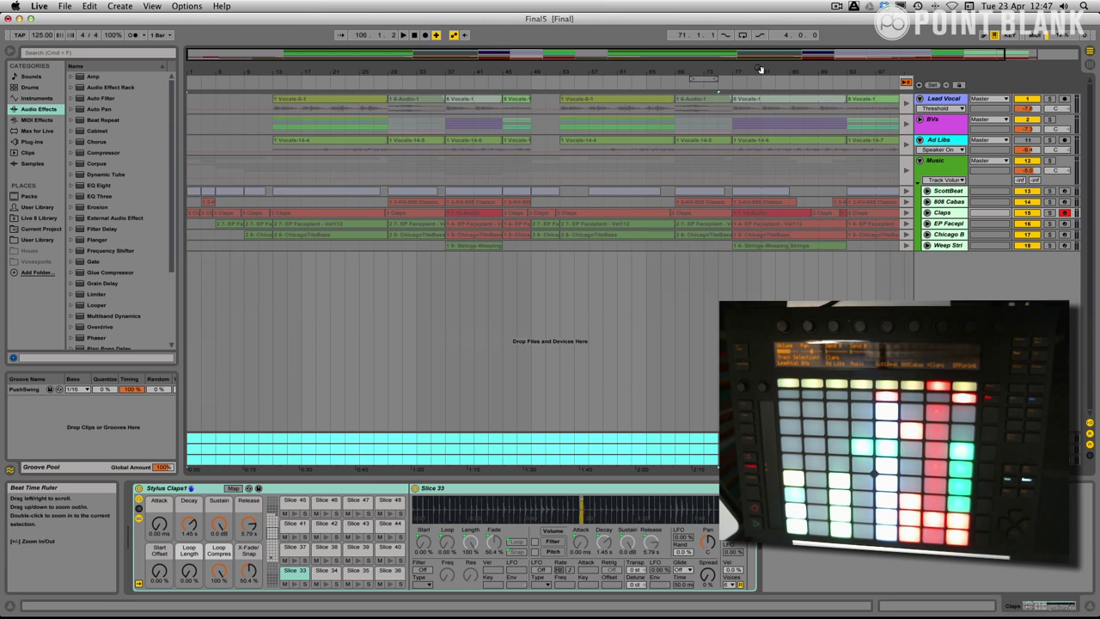
drag(760, 71, 759, 53)
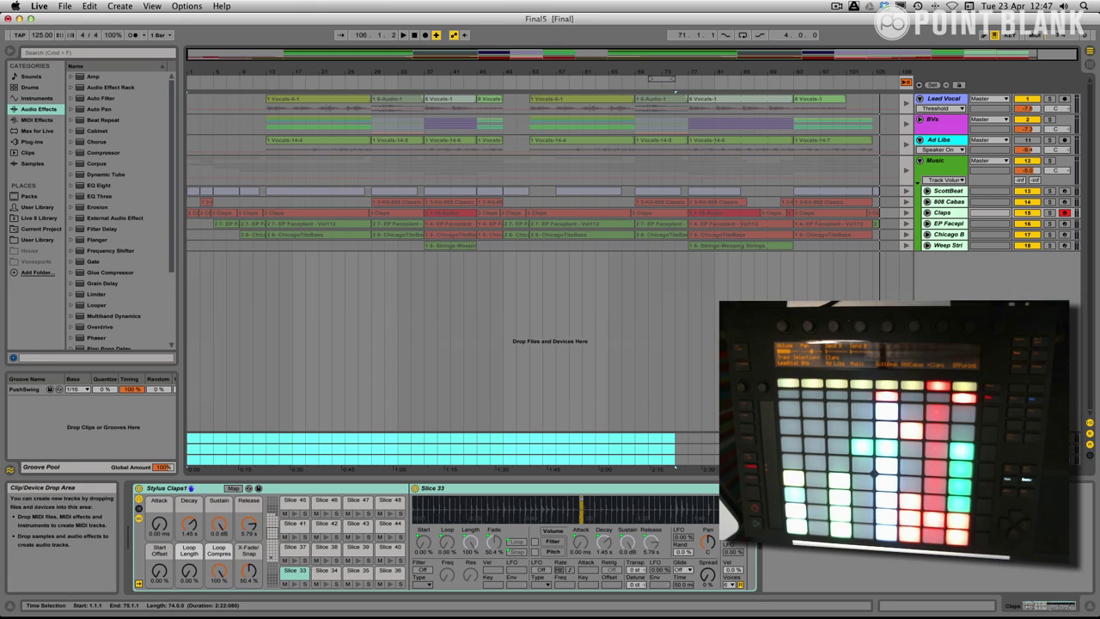